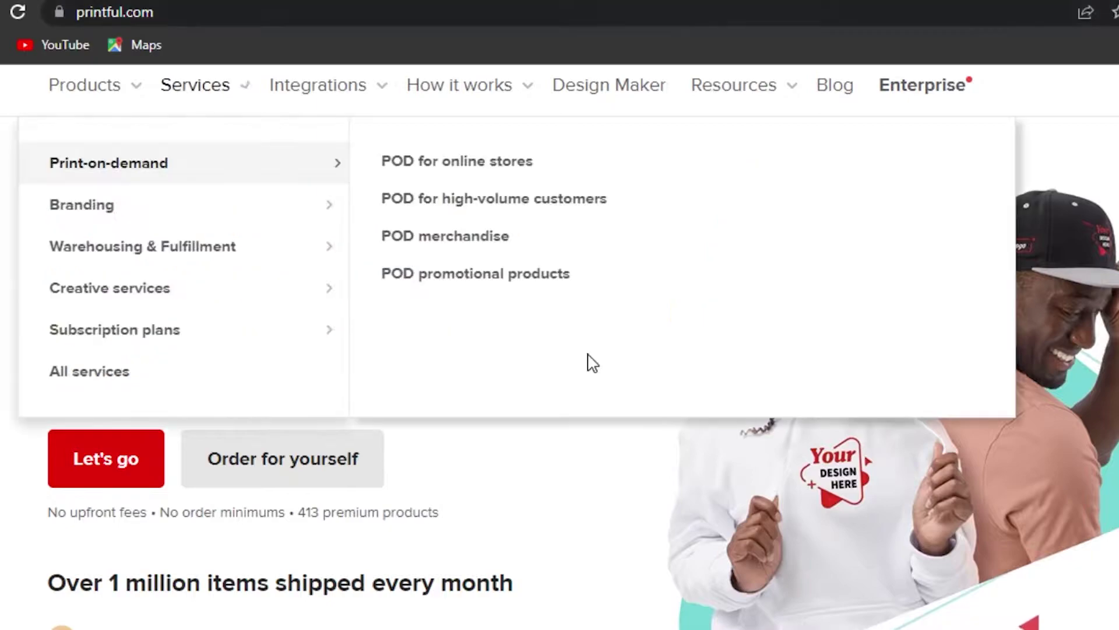
# Examine the product categories and their starting prices on the Printful home page.
pyautogui.scroll(-1, 590, 363)
pyautogui.scroll(-15, 581, 346)
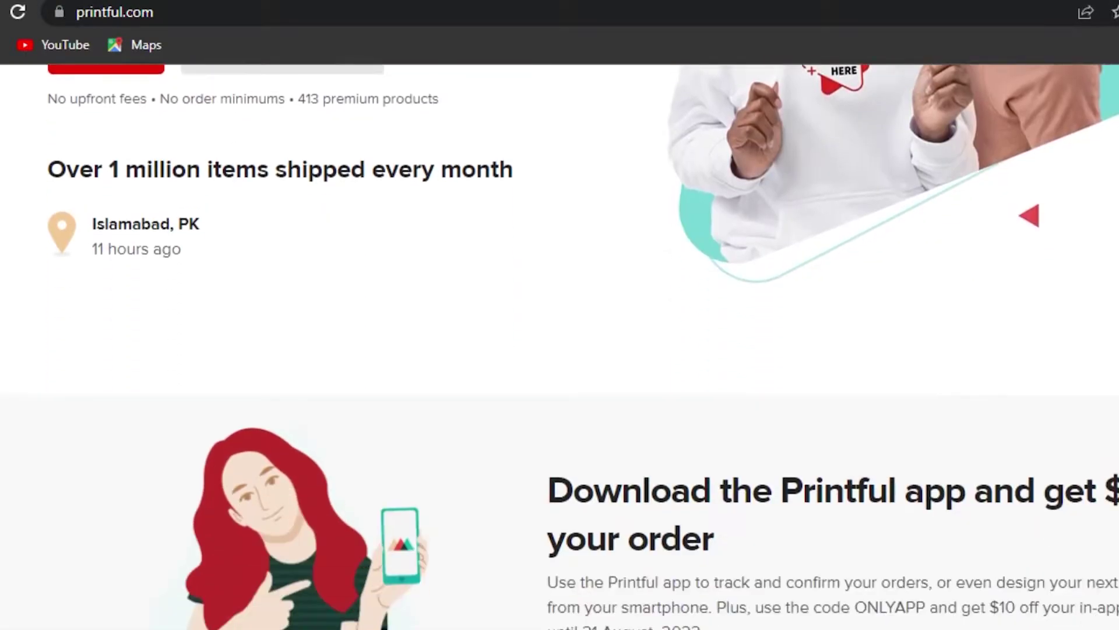
pyautogui.scroll(-10, 560, 350)
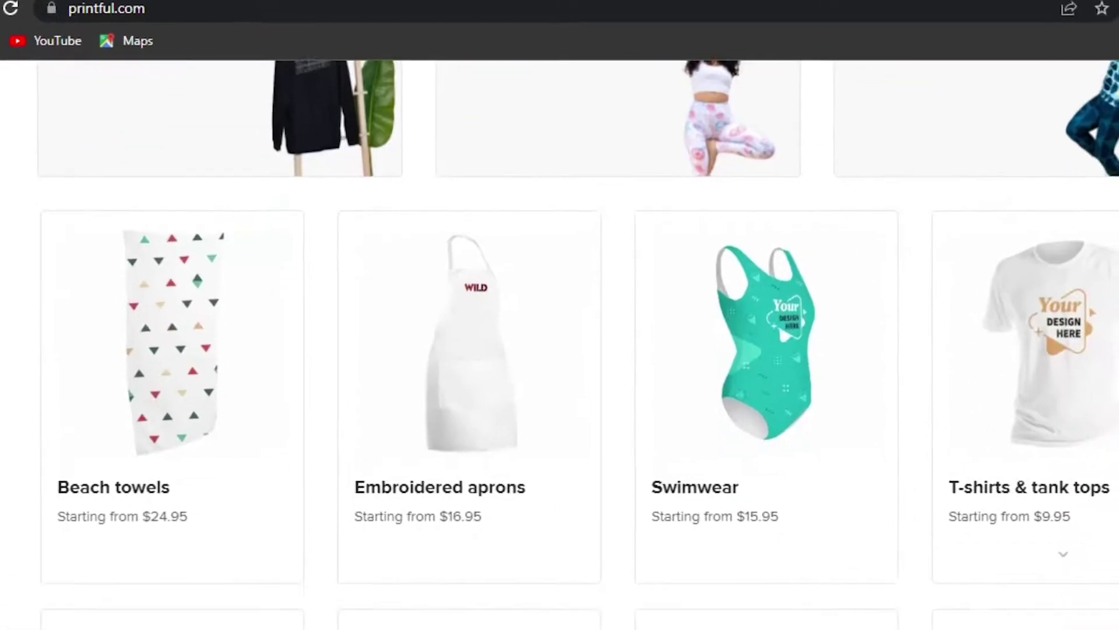
pyautogui.scroll(-5, 560, 350)
pyautogui.scroll(15, 560, 350)
pyautogui.scroll(-7, 559, 349)
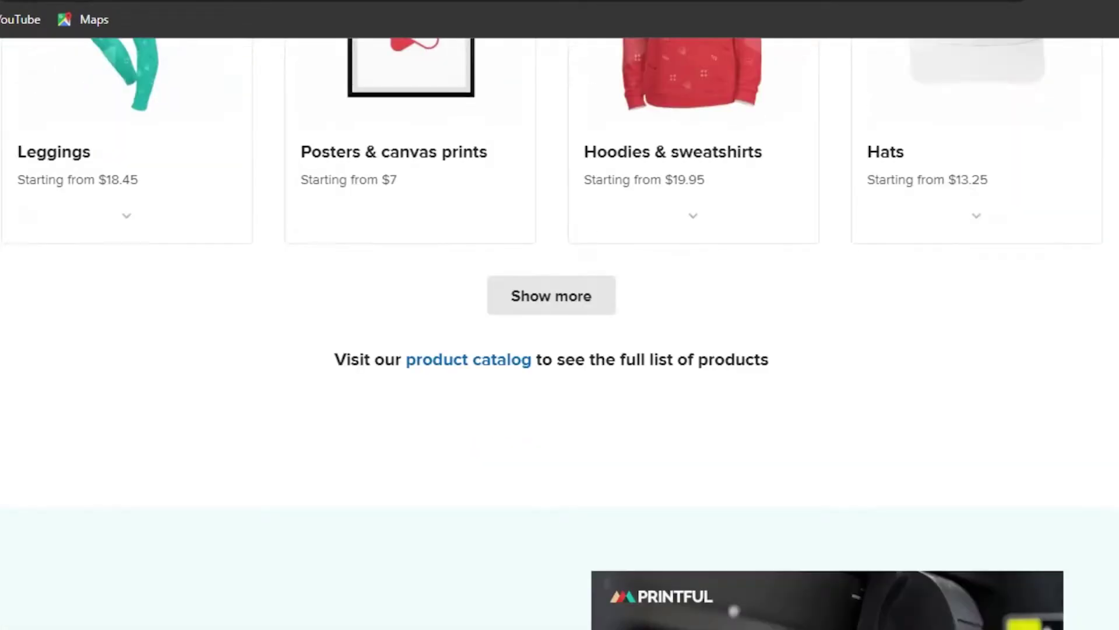
pyautogui.scroll(15, 559, 350)
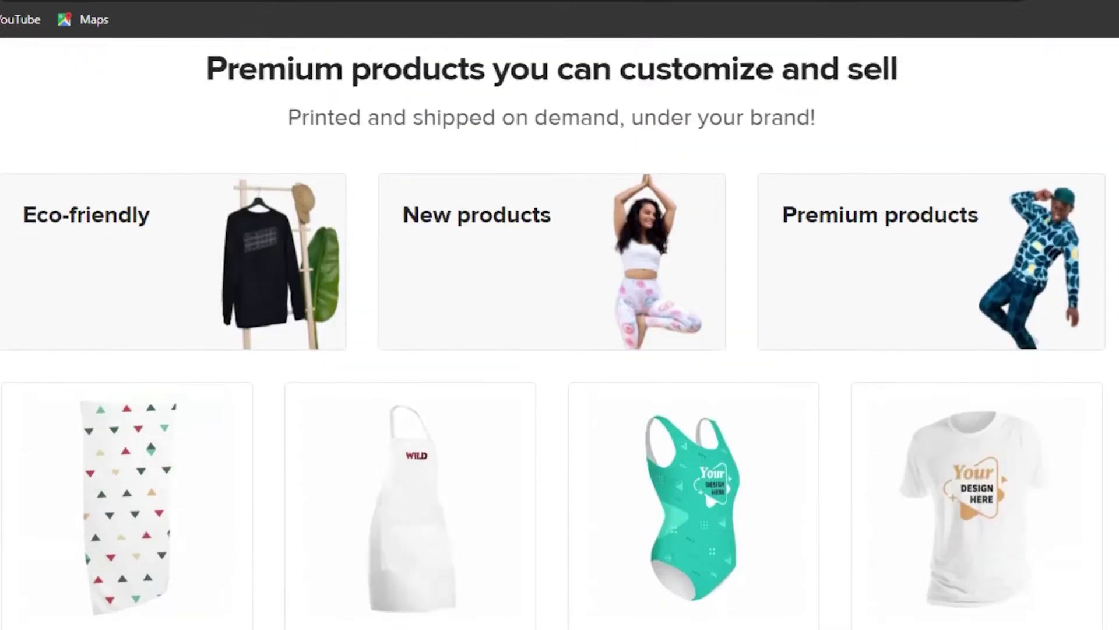
pyautogui.scroll(-2, 559, 350)
pyautogui.scroll(-8, 560, 350)
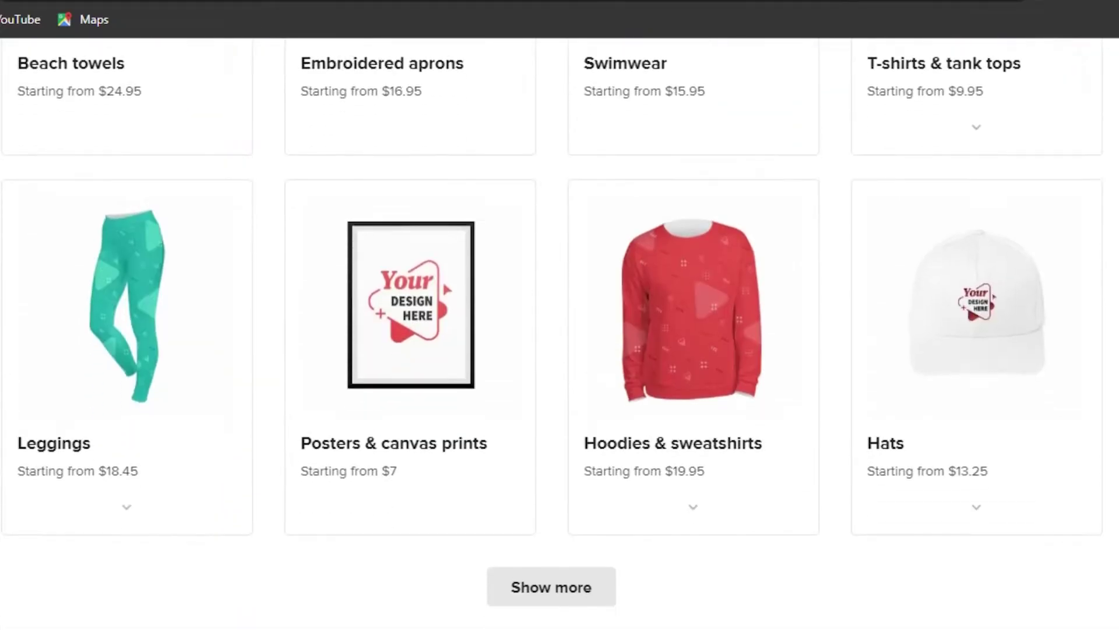
# Review how print-on-demand dropshipping works and which store platforms and marketplaces can be connected.
pyautogui.scroll(-12, 559, 350)
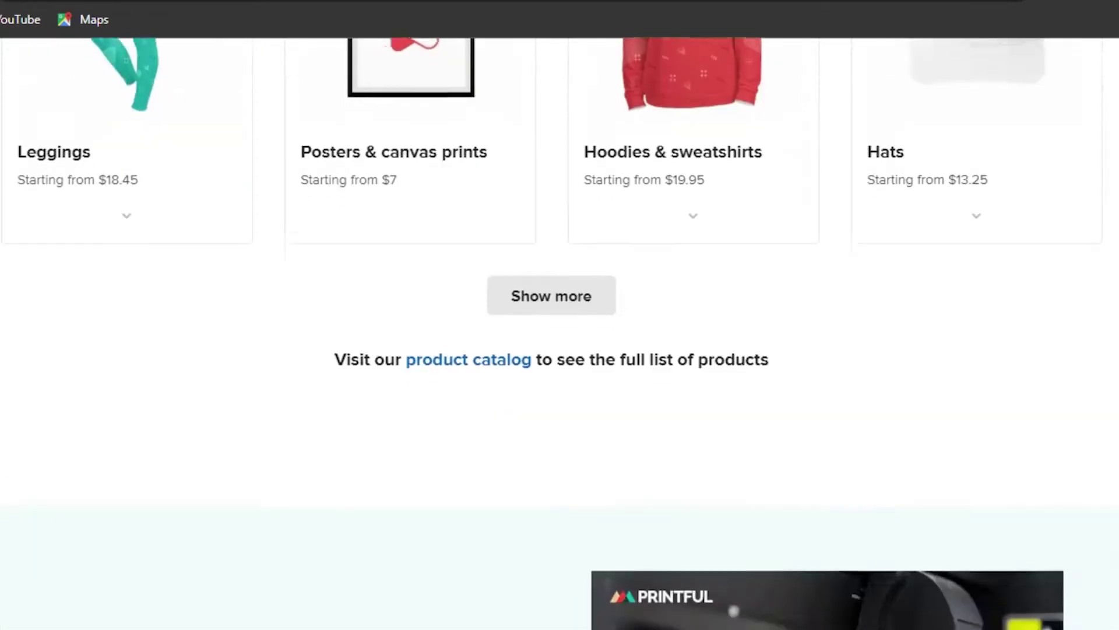
pyautogui.scroll(-6, 560, 350)
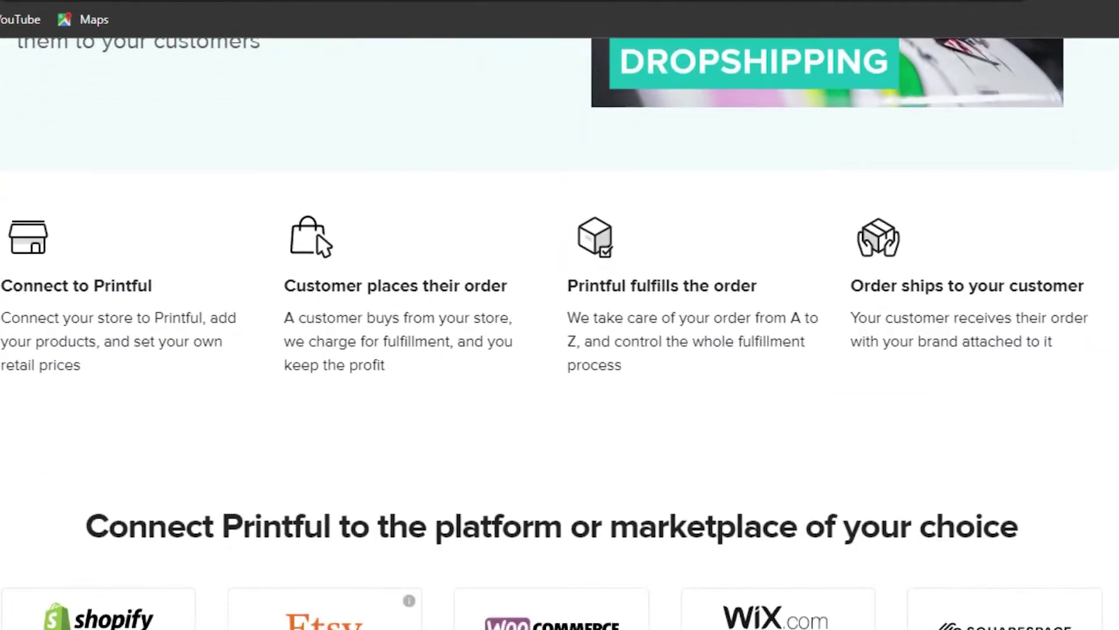
pyautogui.scroll(-3, 559, 349)
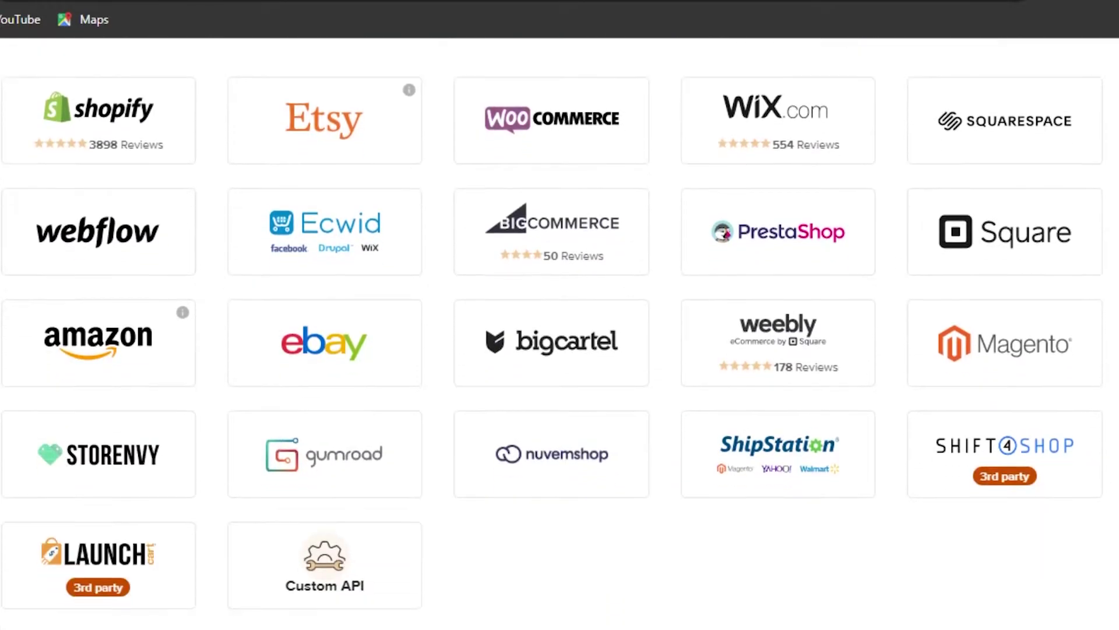
pyautogui.scroll(14, 559, 350)
pyautogui.scroll(-9, 560, 350)
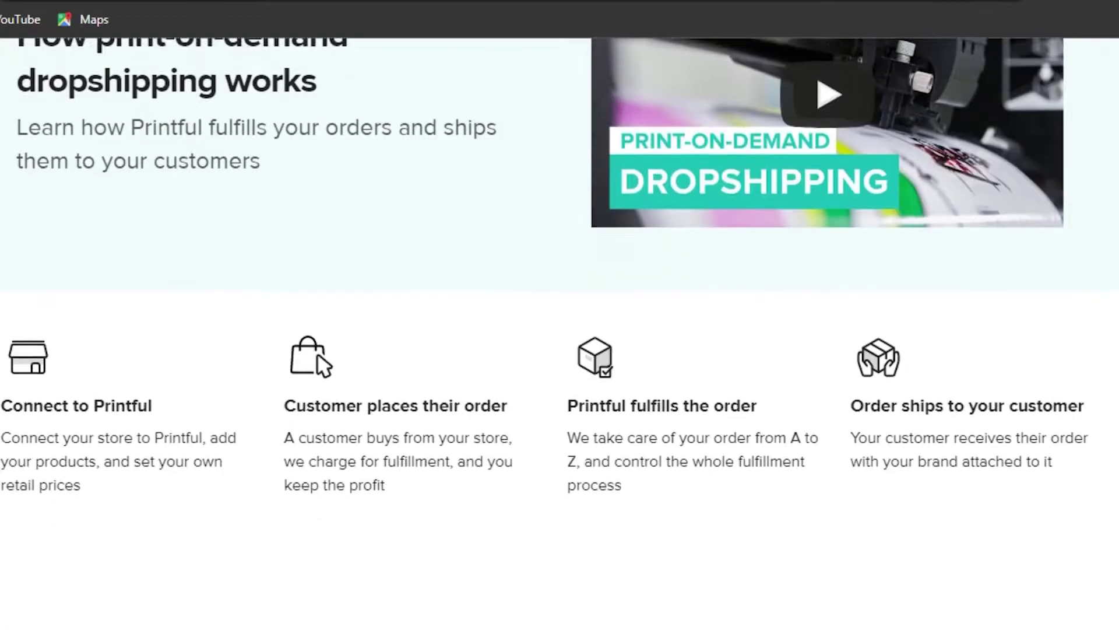
pyautogui.scroll(-7, 560, 350)
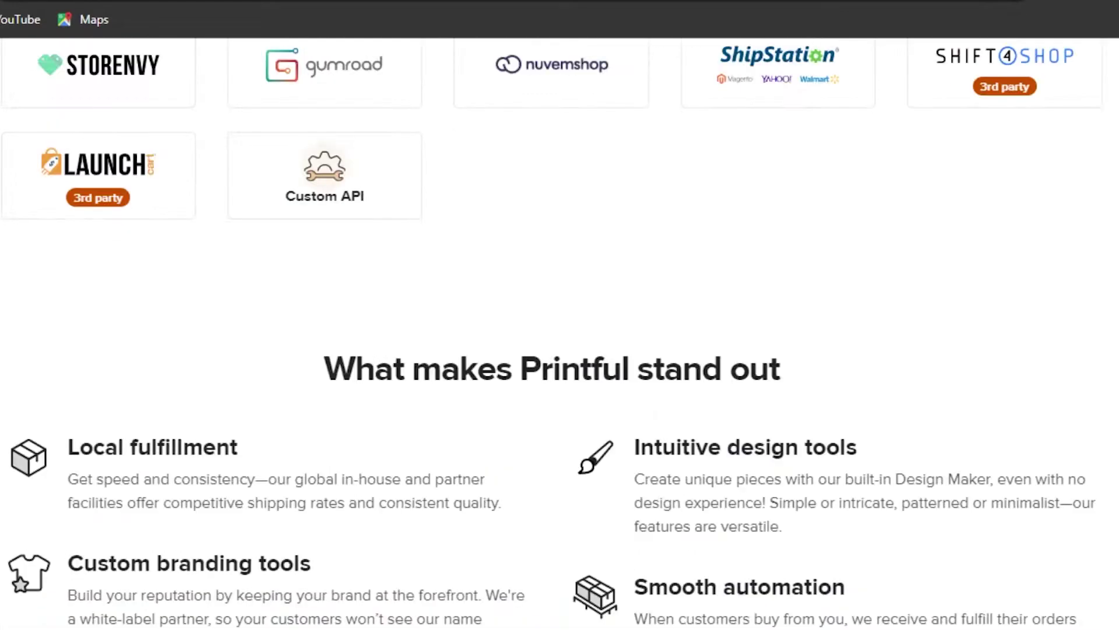
pyautogui.scroll(5, 560, 350)
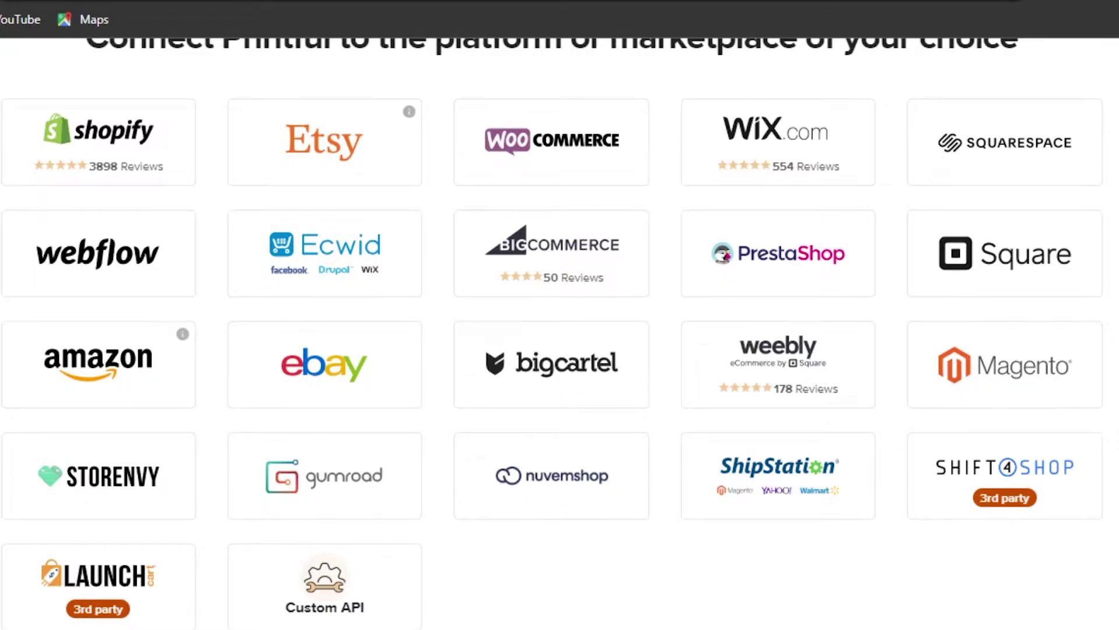
# Sign up for a new Printful account using Google.
pyautogui.scroll(15, 560, 350)
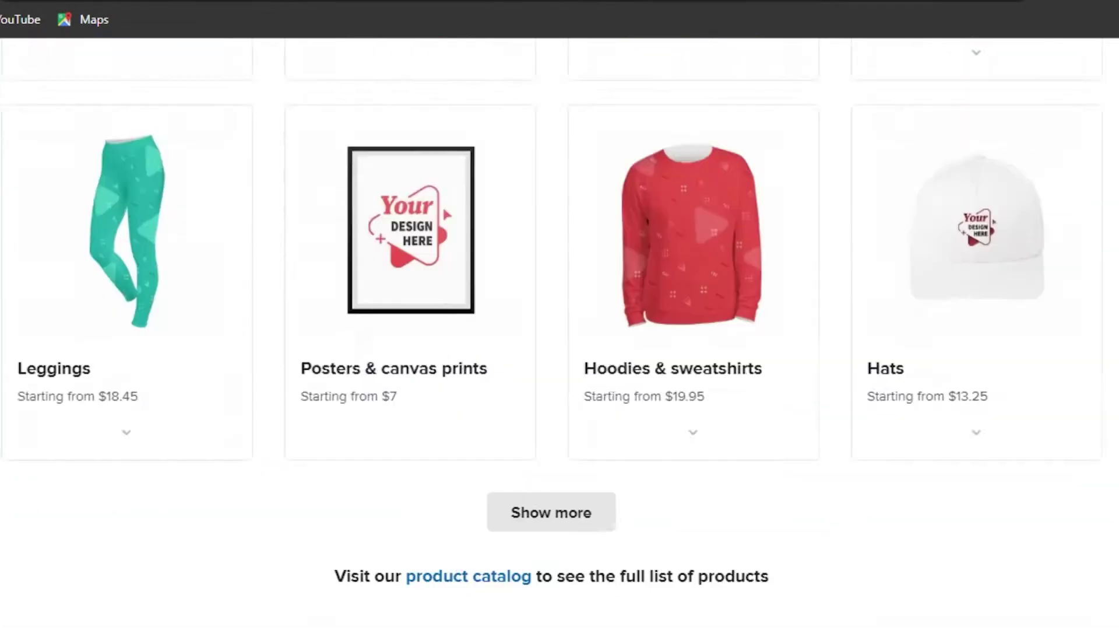
pyautogui.scroll(10, 560, 349)
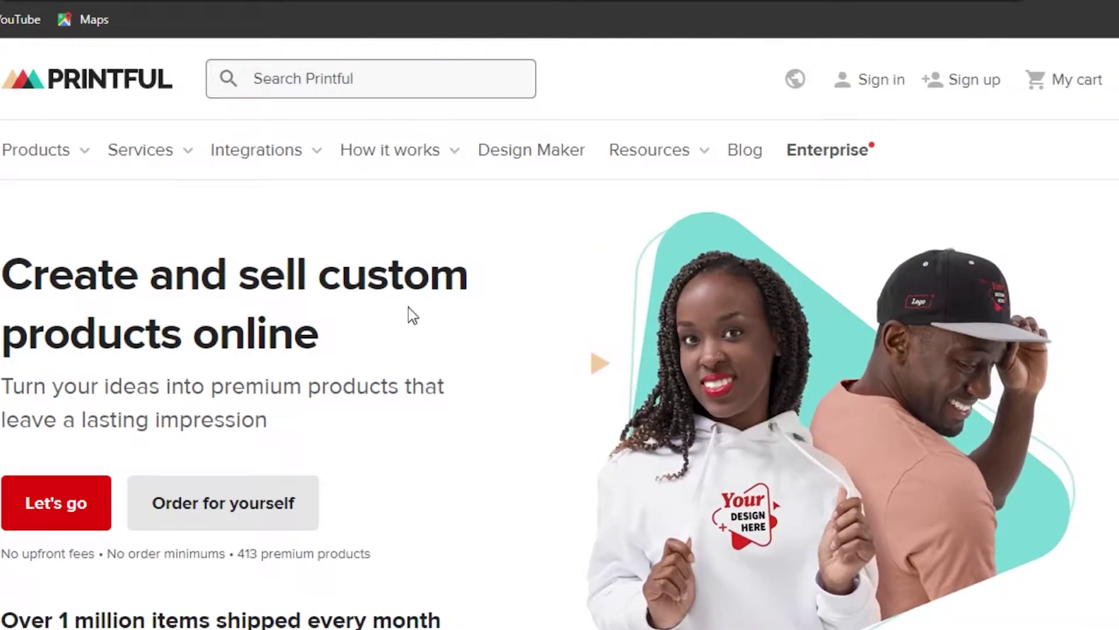
pyautogui.click(956, 81)
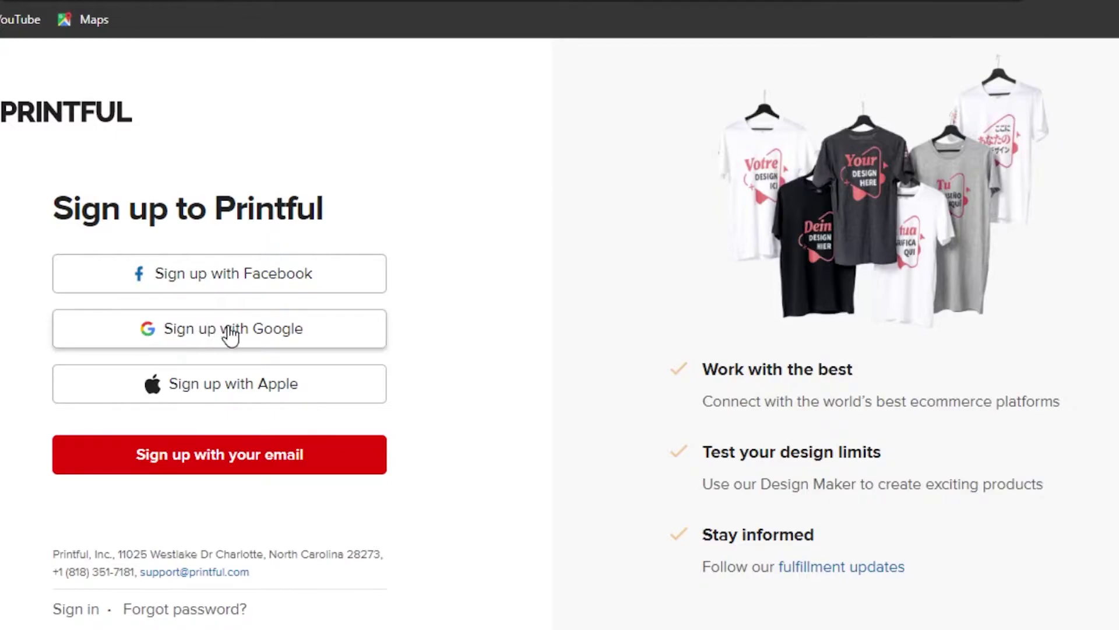
pyautogui.click(175, 344)
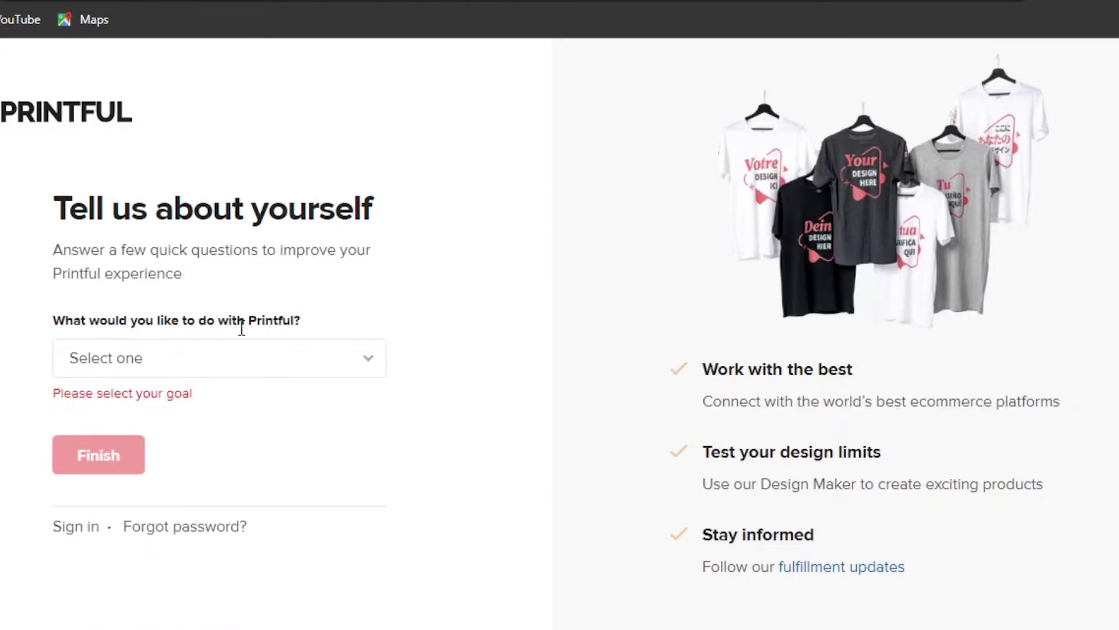
# Answer the sign-up question with "Start my first online business" and finish the registration.
pyautogui.click(238, 355)
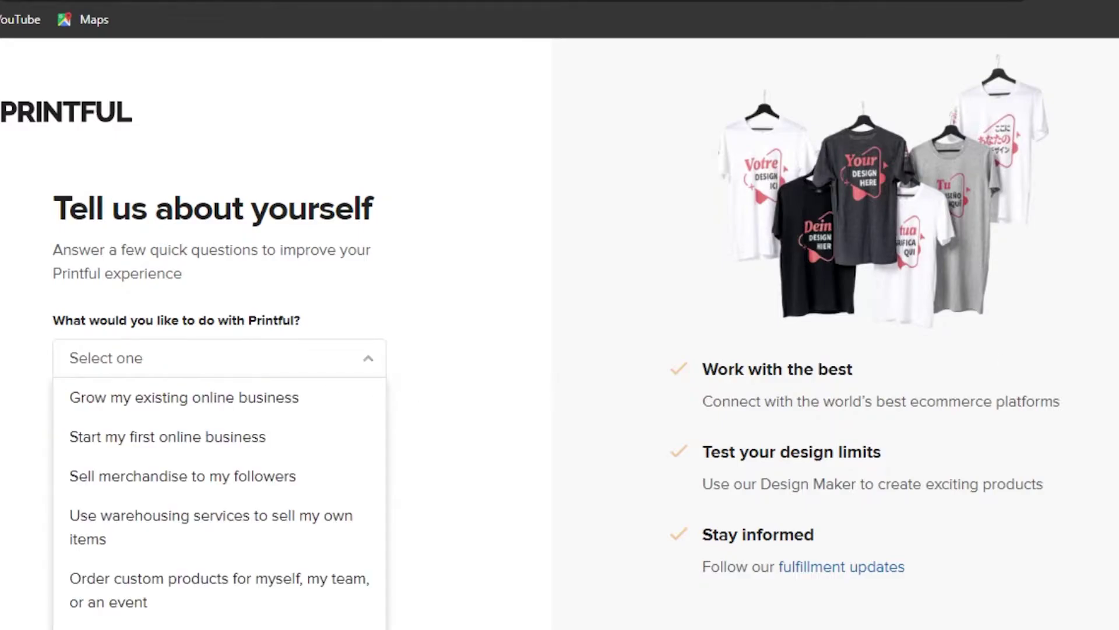
pyautogui.scroll(-1, 807, 240)
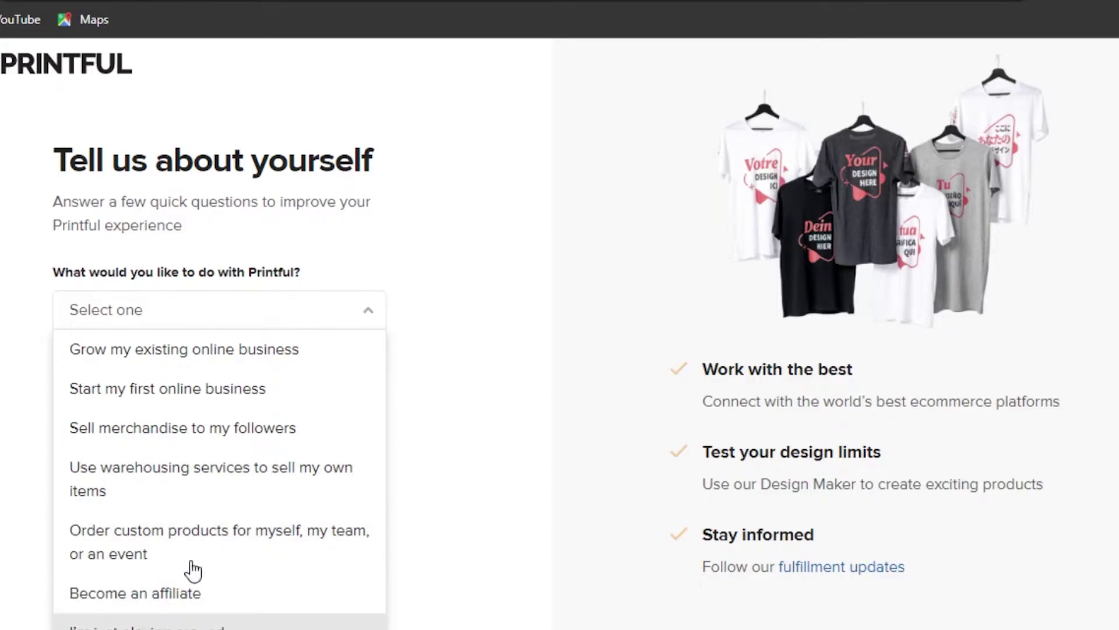
pyautogui.click(204, 389)
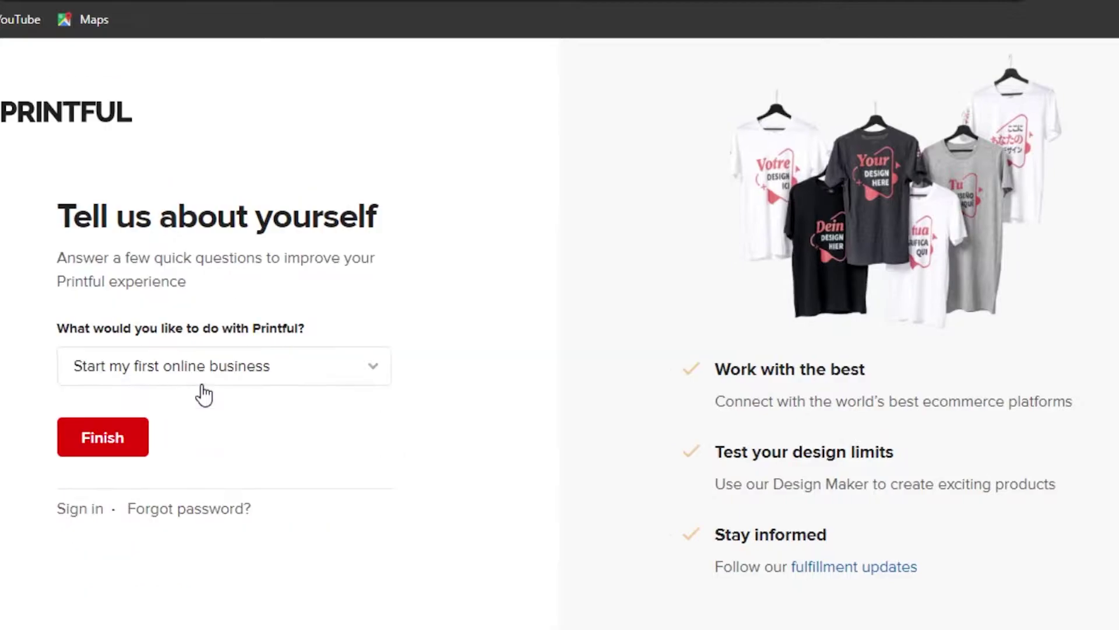
pyautogui.click(138, 438)
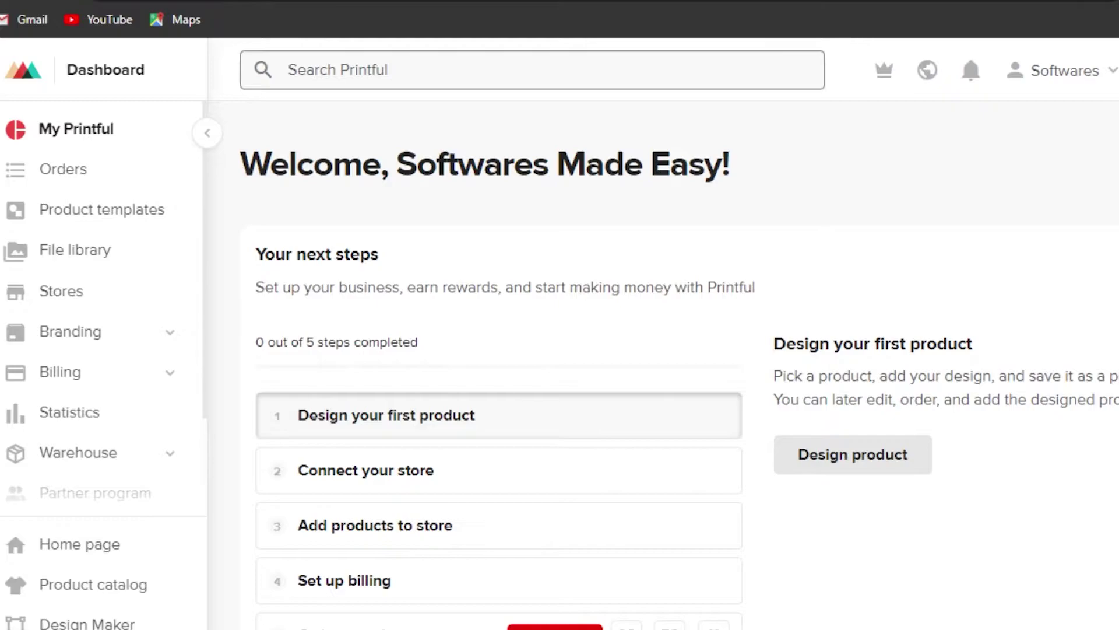
# Examine the dashboard's setup steps, suggested products to design and custom branding options.
pyautogui.scroll(-10, 676, 362)
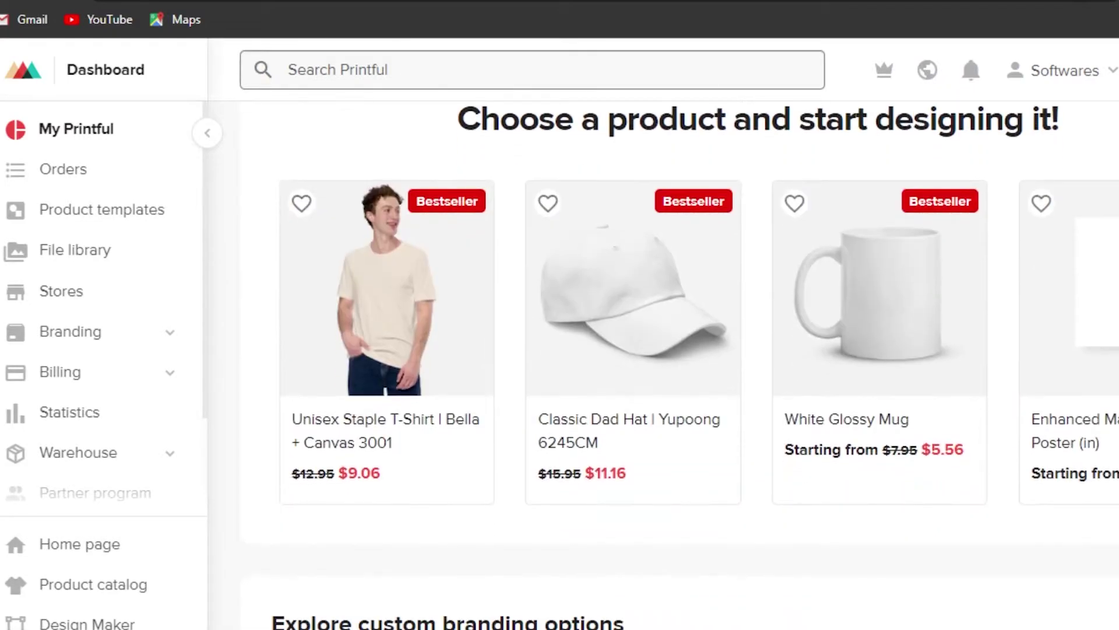
pyautogui.scroll(-10, 676, 362)
pyautogui.scroll(10, 676, 362)
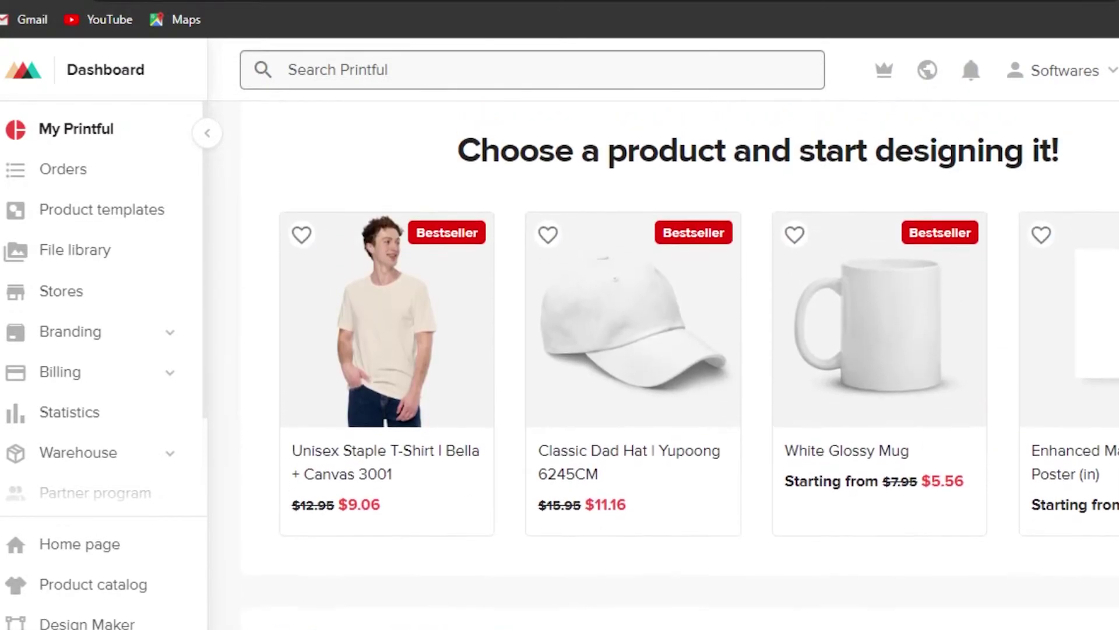
pyautogui.scroll(-1, 677, 361)
pyautogui.scroll(11, 676, 361)
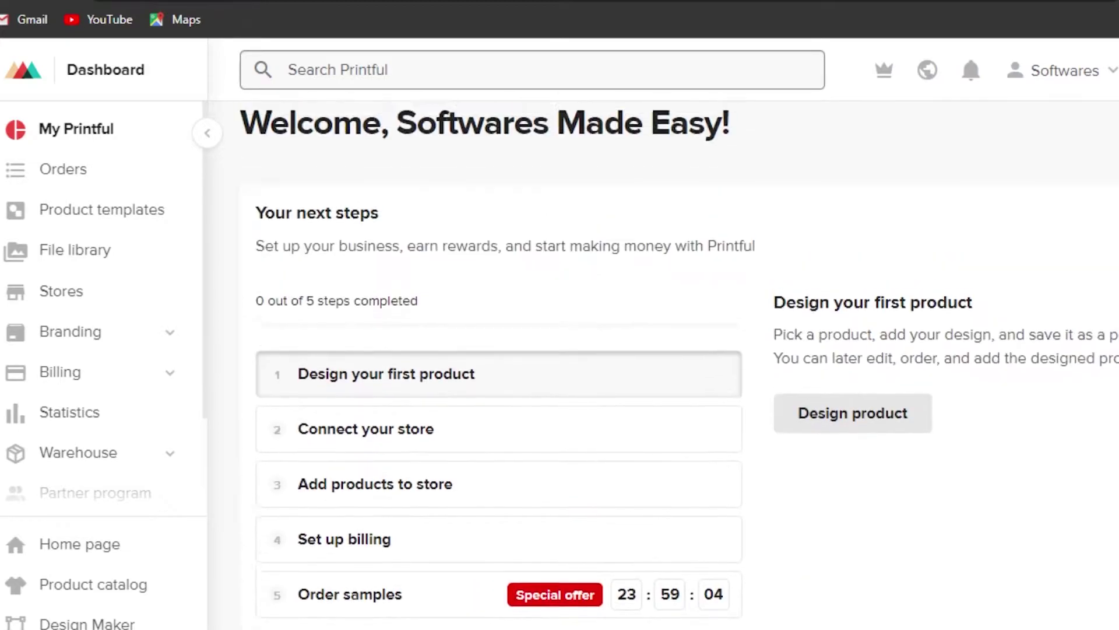
pyautogui.scroll(-2, 676, 362)
pyautogui.scroll(-10, 676, 361)
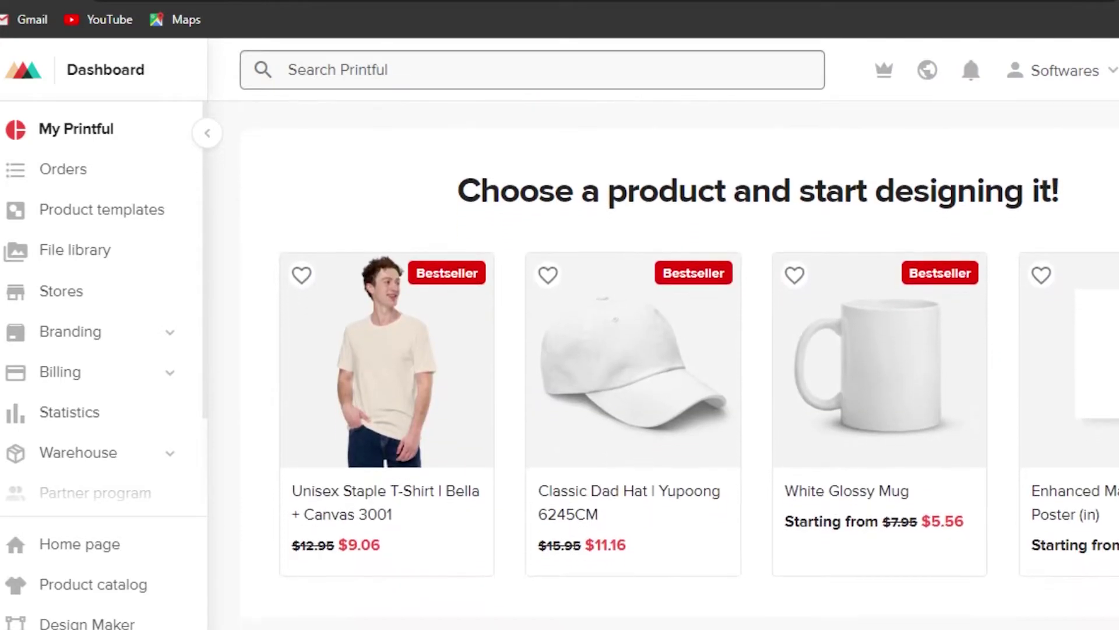
pyautogui.scroll(11, 676, 362)
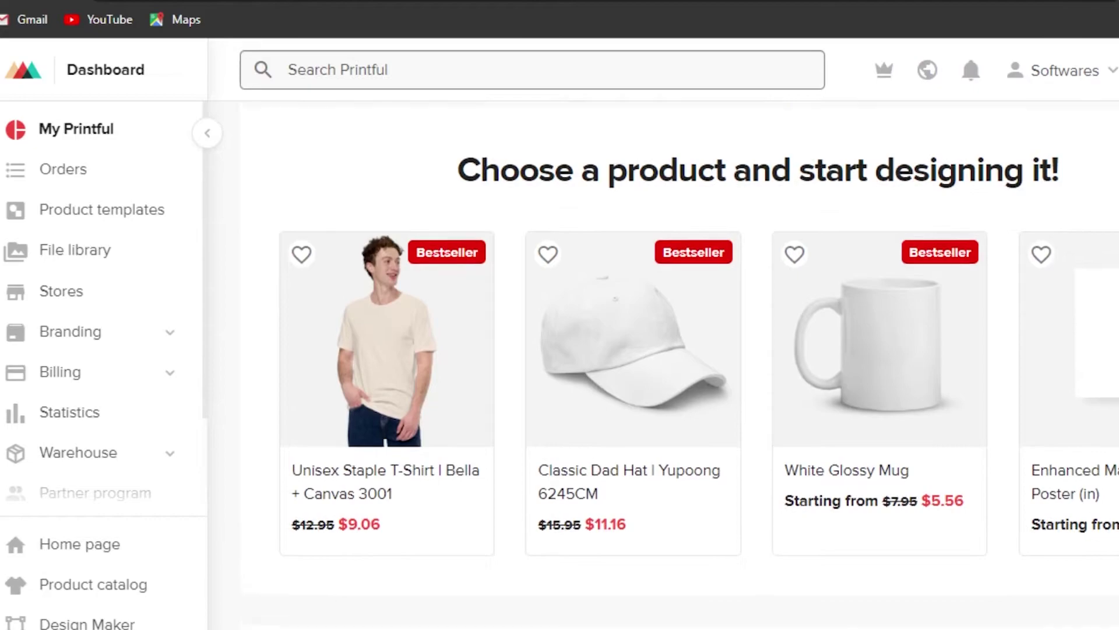
pyautogui.scroll(-10, 677, 361)
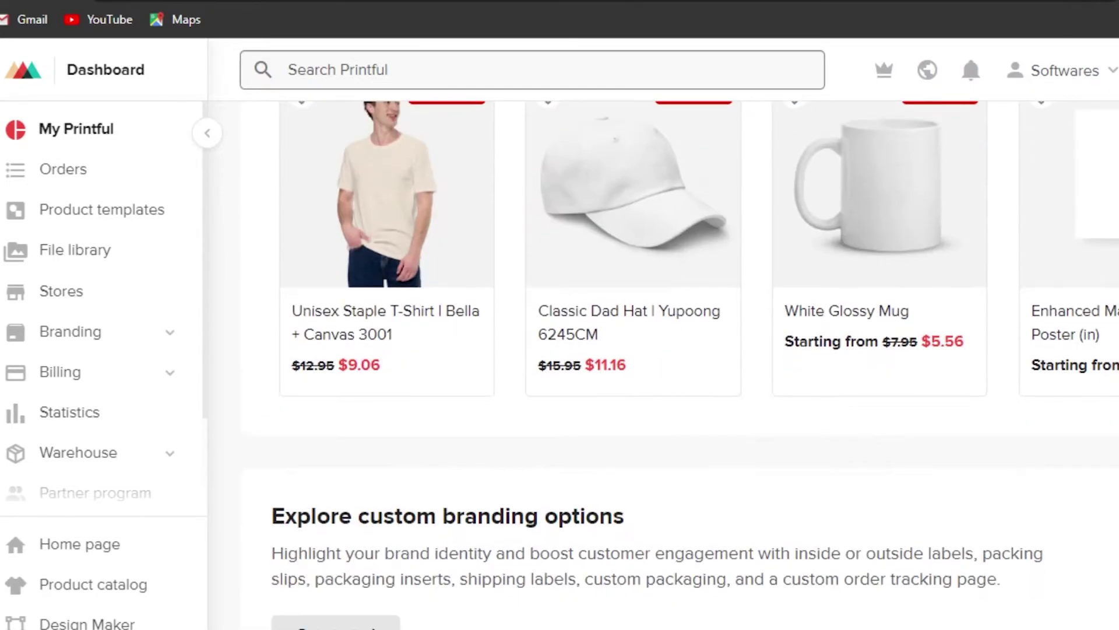
# Start designing the first product and show the T-shirts category under Men's clothing.
pyautogui.scroll(6, 677, 361)
pyautogui.scroll(6, 676, 362)
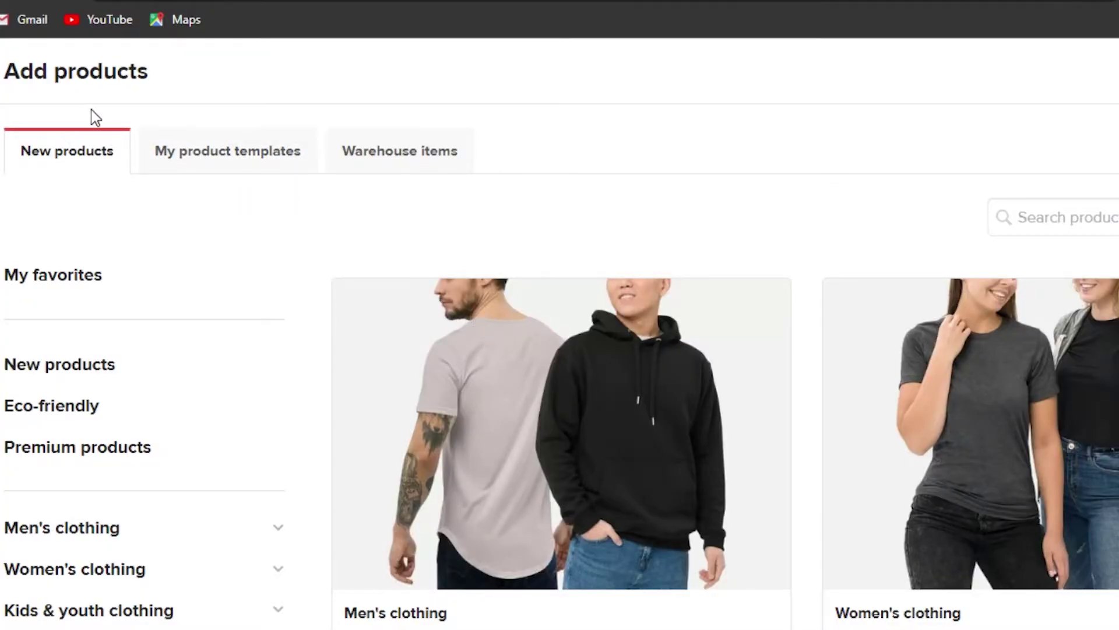
pyautogui.scroll(-10, 560, 362)
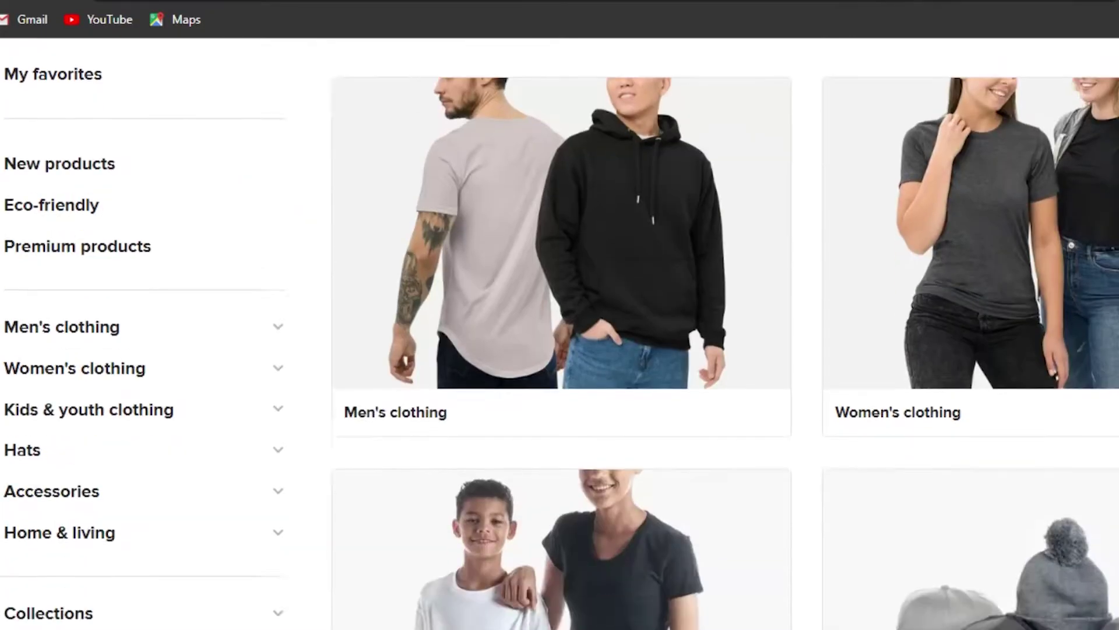
pyautogui.scroll(5, 560, 332)
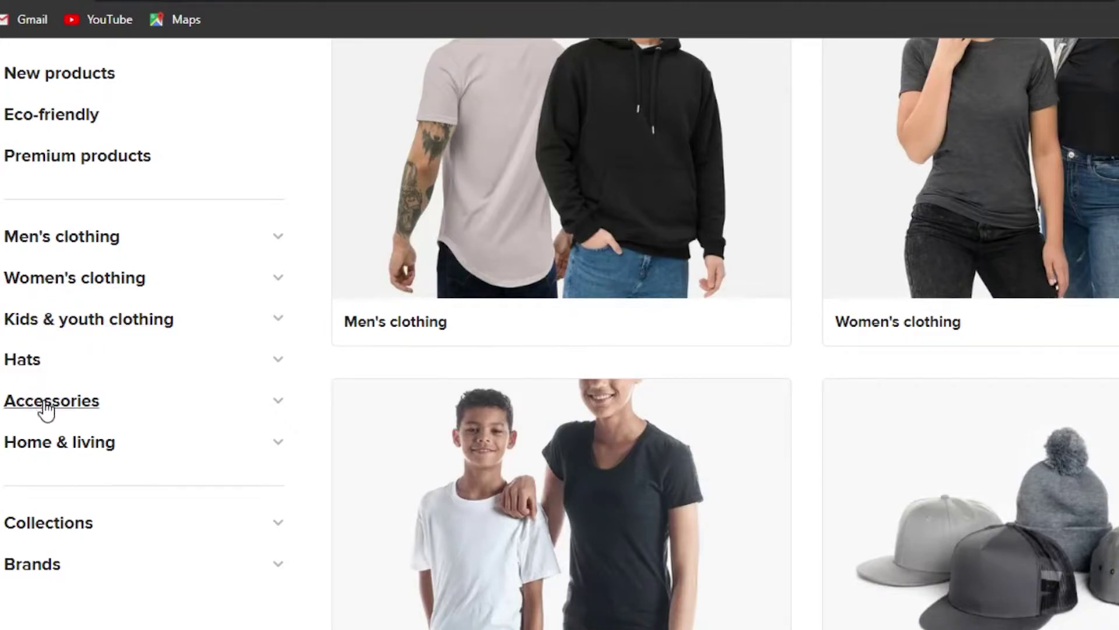
pyautogui.click(73, 253)
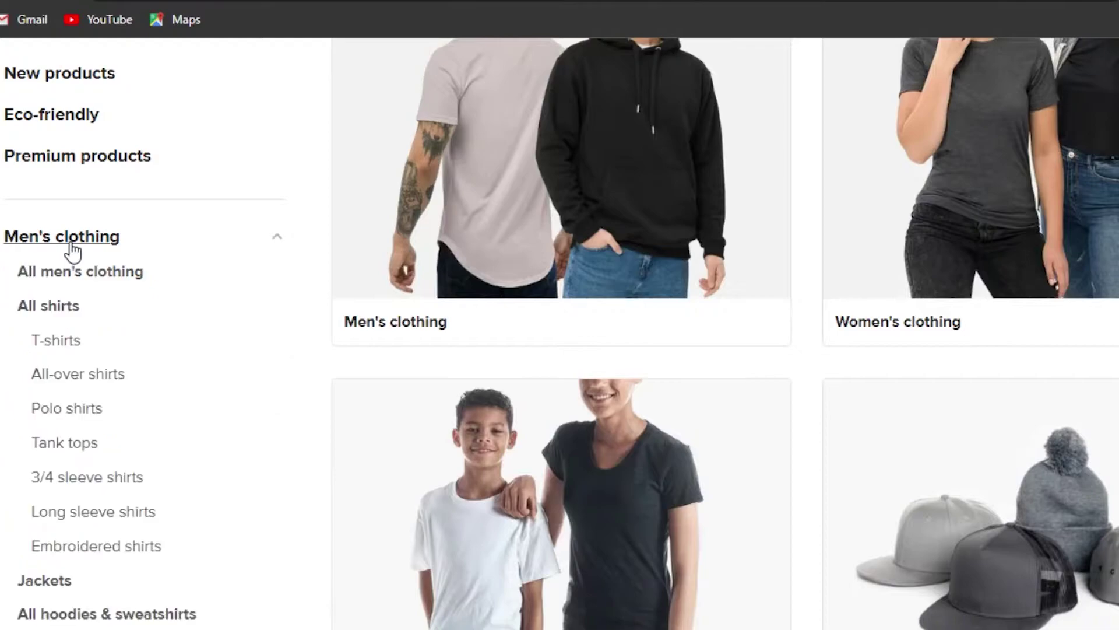
pyautogui.click(56, 342)
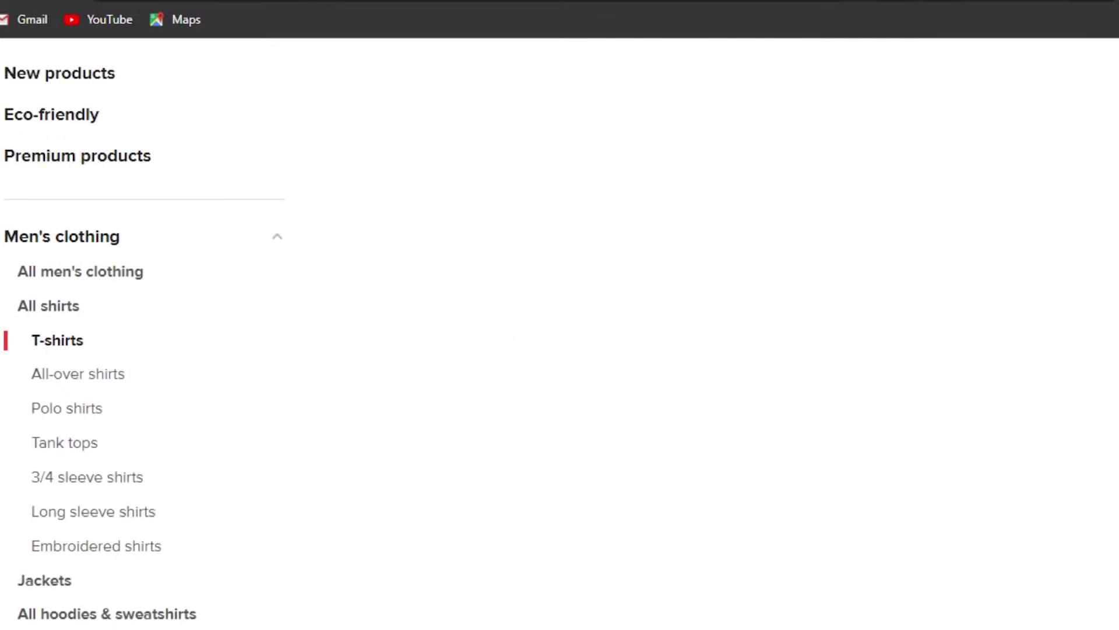
# Look through the men's T-shirts and open one of them for designing.
pyautogui.scroll(-4, 464, 260)
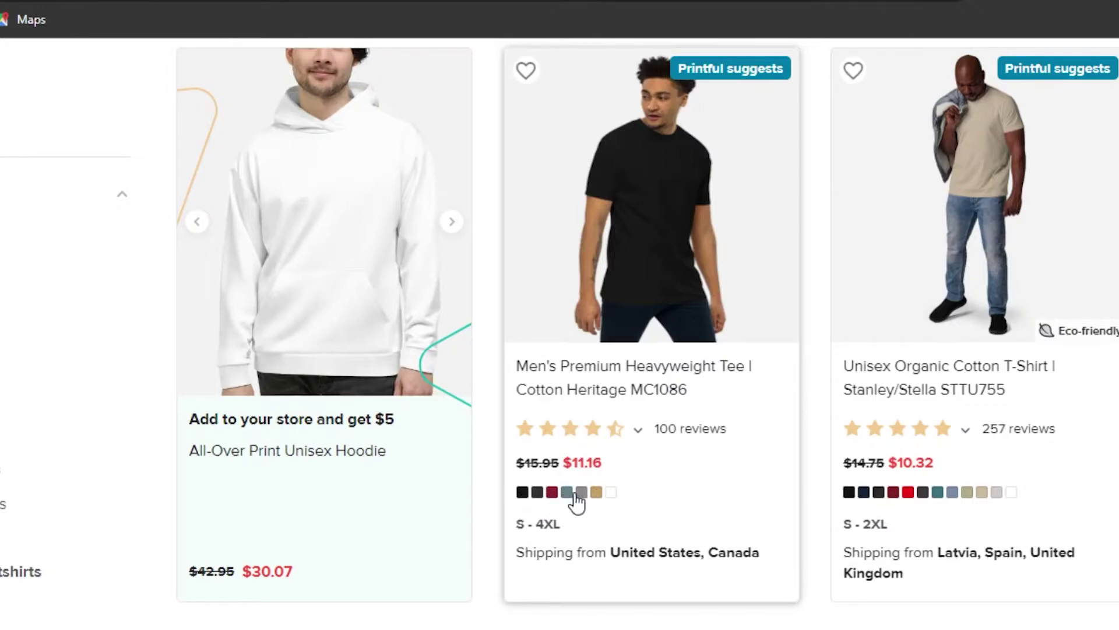
pyautogui.scroll(-10, 559, 332)
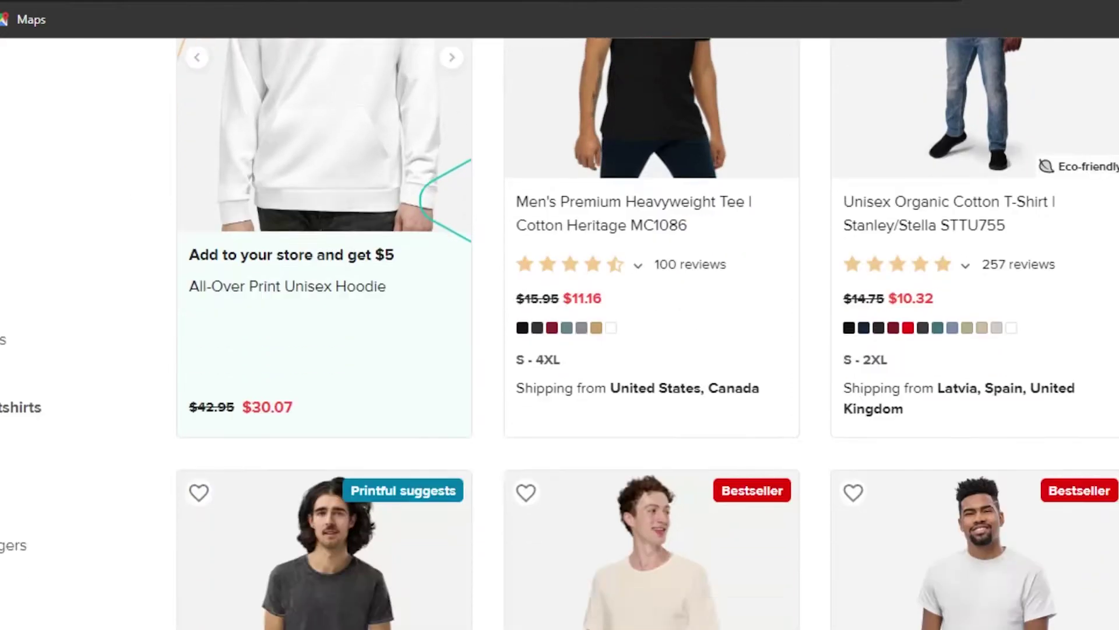
pyautogui.scroll(-15, 559, 332)
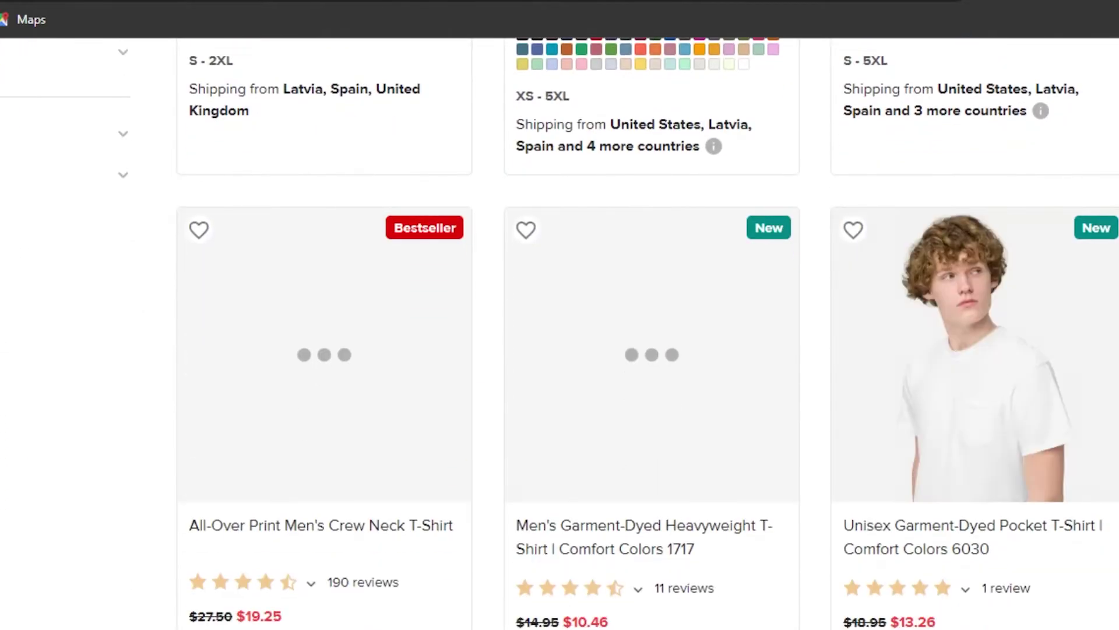
pyautogui.scroll(5, 559, 333)
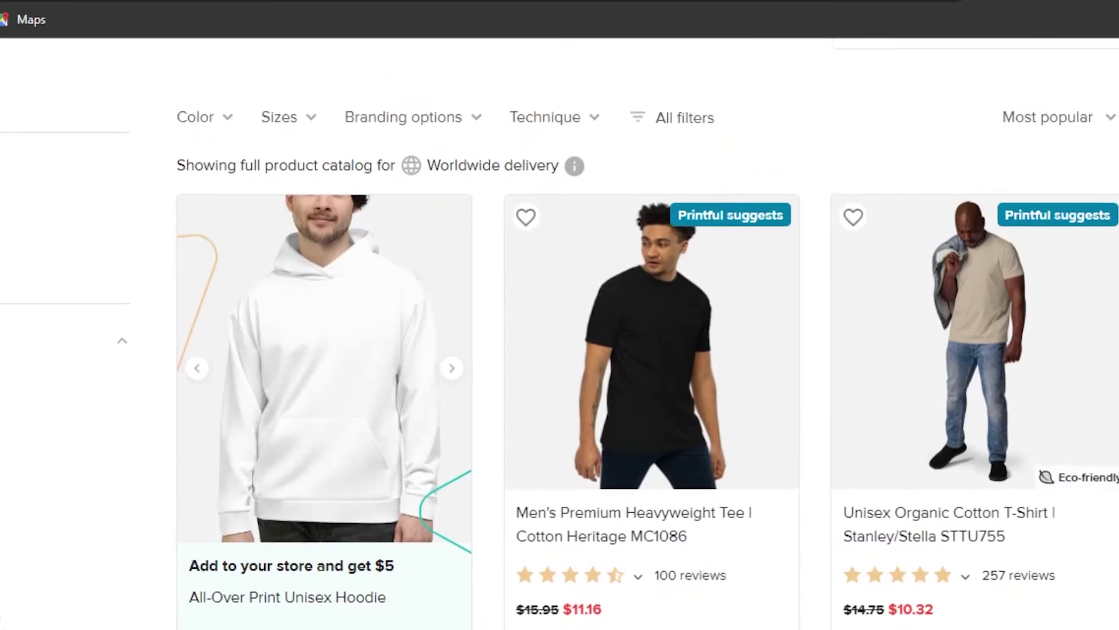
pyautogui.scroll(-10, 560, 332)
pyautogui.scroll(-3, 984, 231)
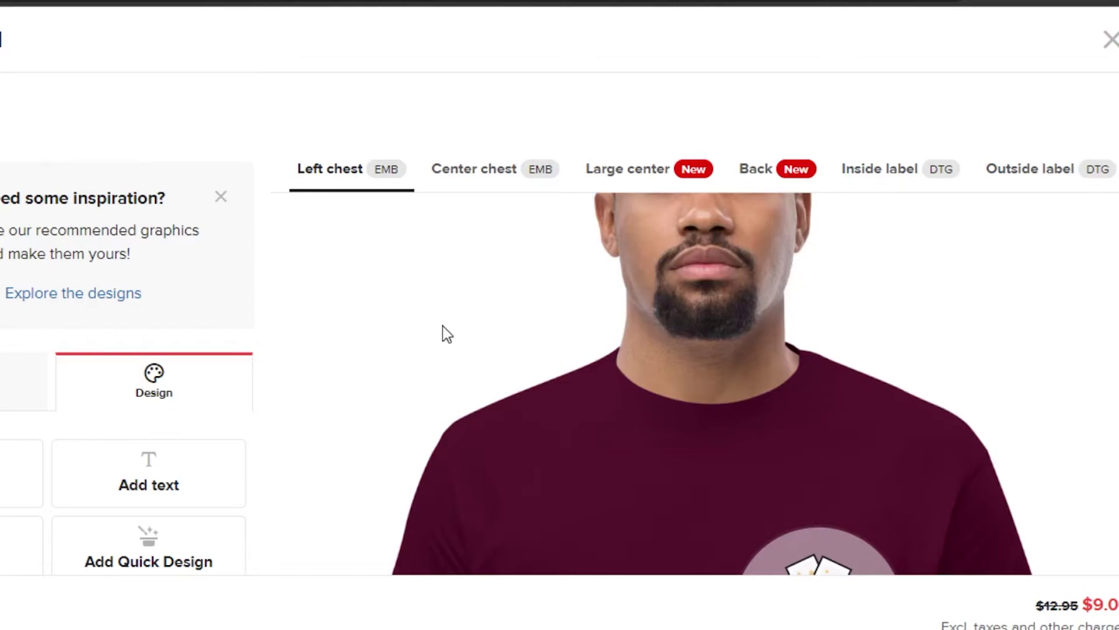
# Dismiss the design inspiration suggestion and examine the T-shirt preview with its left chest design area.
pyautogui.click(221, 197)
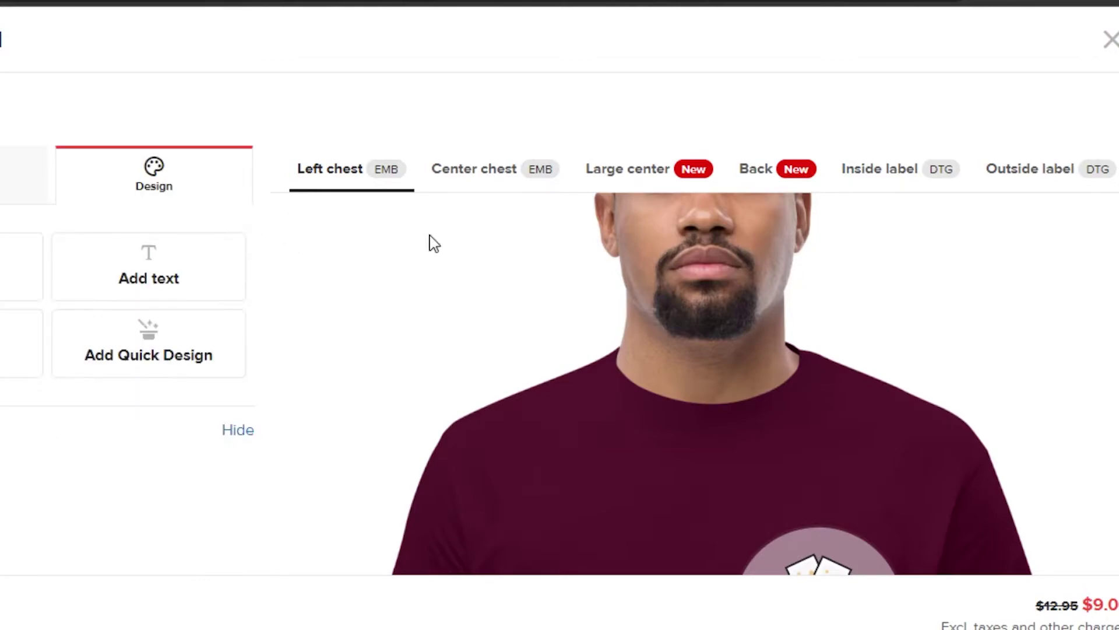
pyautogui.scroll(-2, 963, 295)
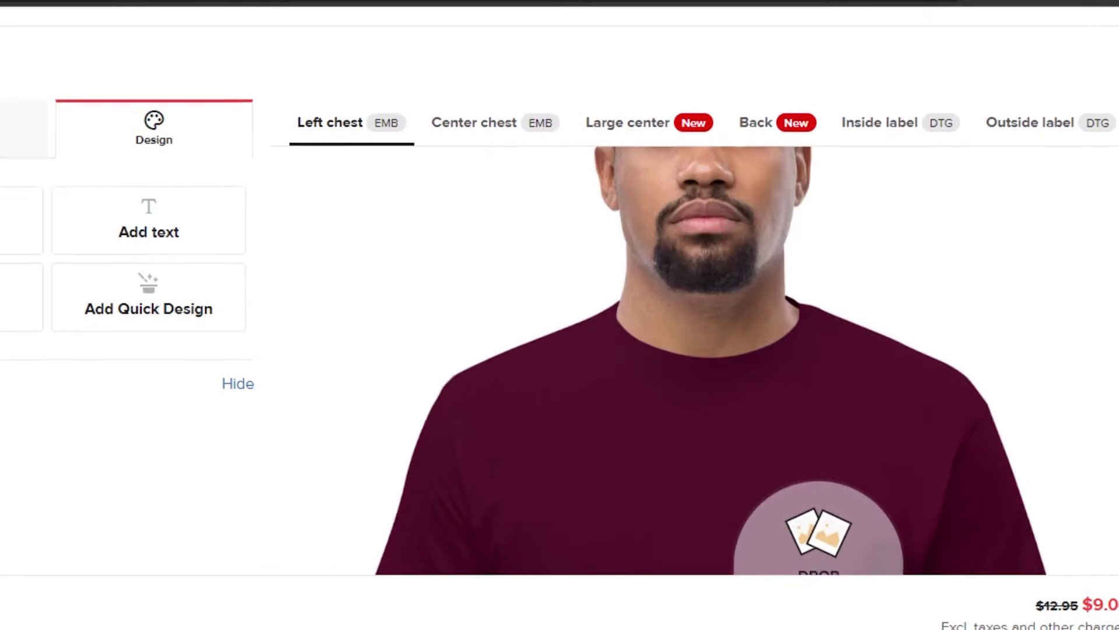
pyautogui.scroll(-5, 712, 292)
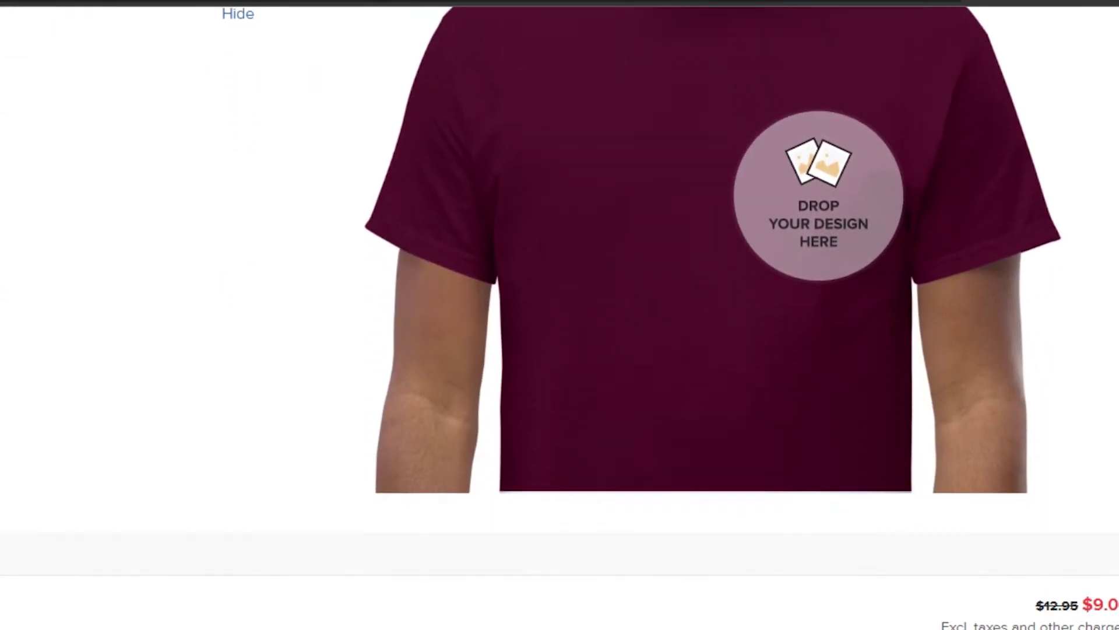
pyautogui.scroll(6, 712, 292)
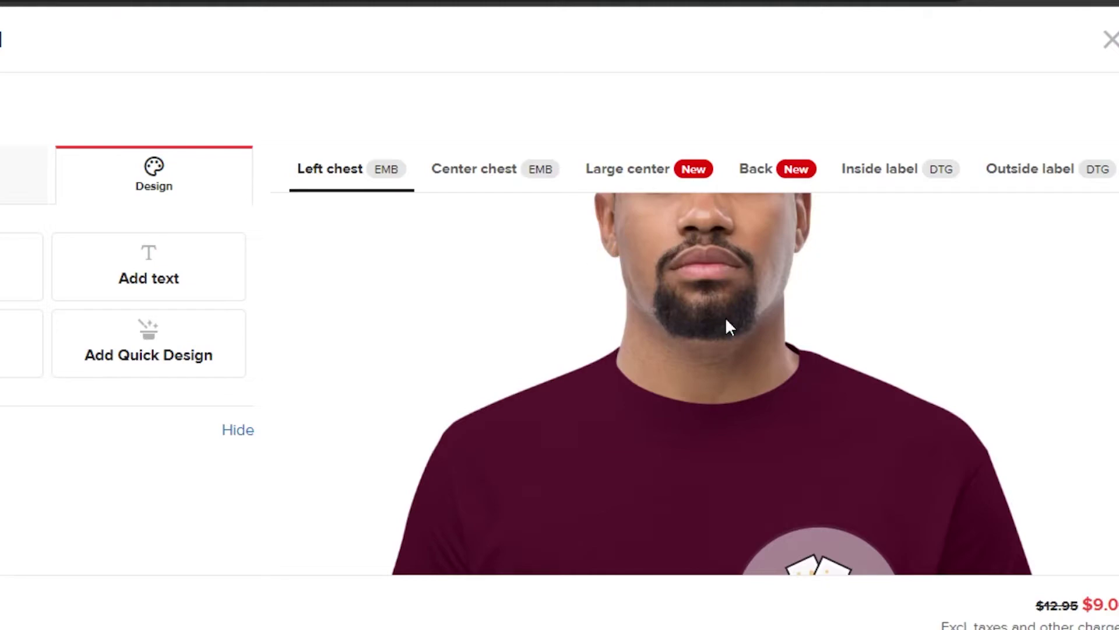
pyautogui.scroll(-5, 712, 292)
pyautogui.scroll(5, 337, 189)
# Switch the T-shirt's design placement to Large center and check the shirt preview.
pyautogui.click(621, 181)
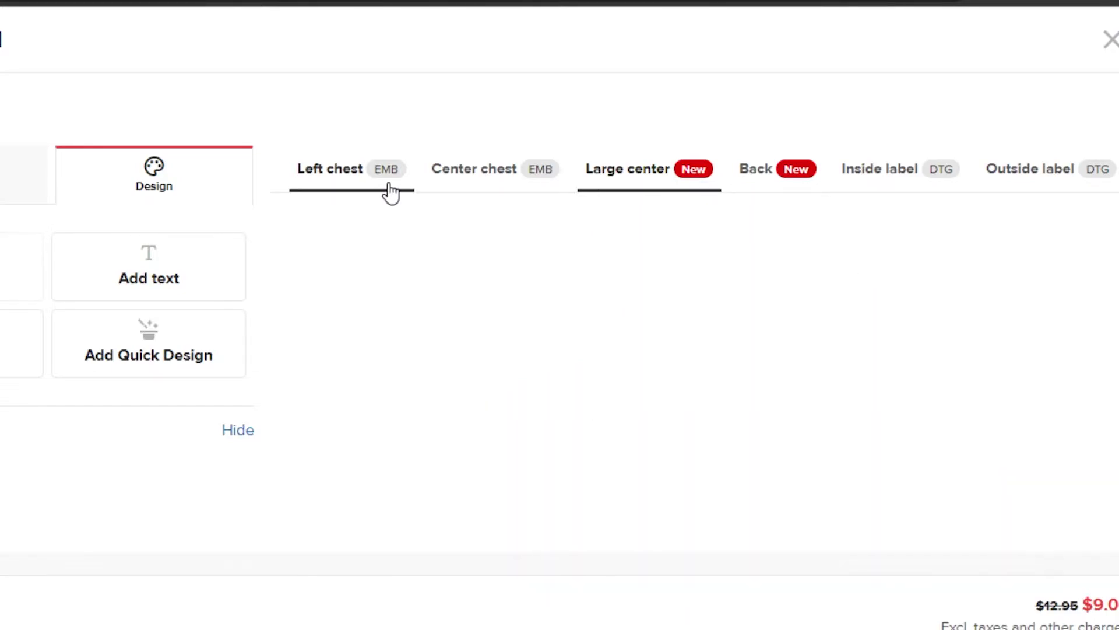
pyautogui.scroll(-3, 662, 428)
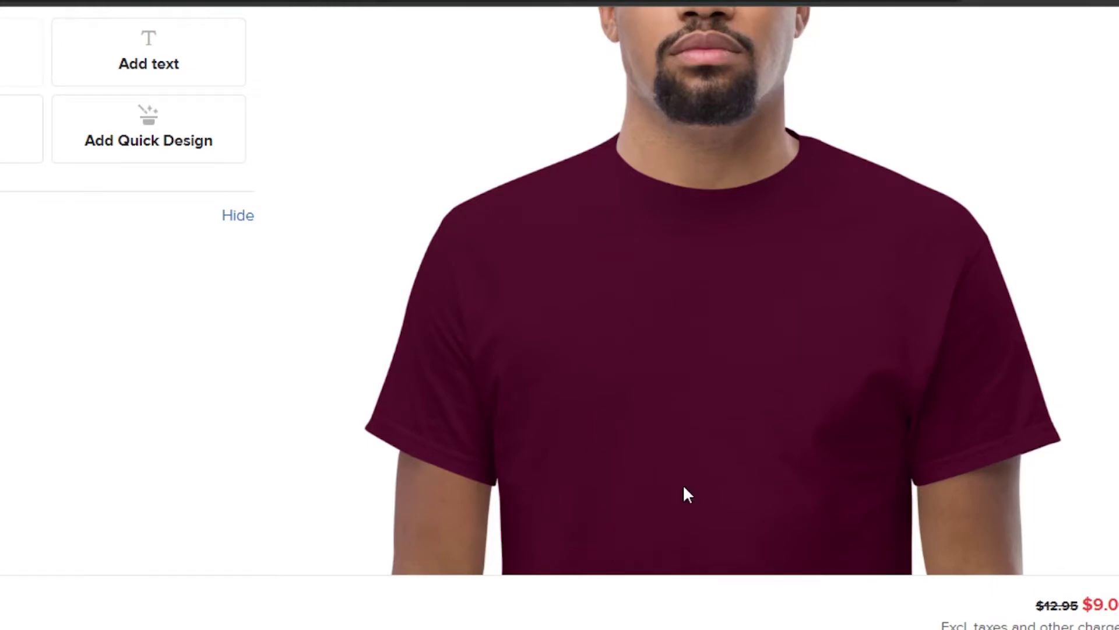
pyautogui.scroll(3, 1083, 217)
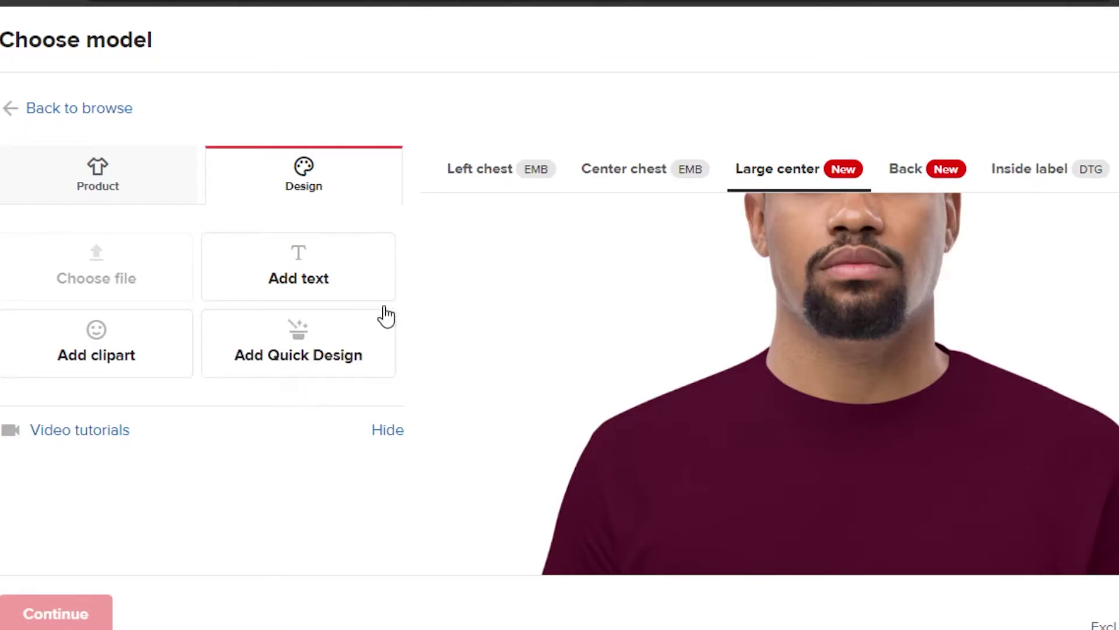
# Look over the design options and ready-made graphics for the shirt and open the clipart library.
pyautogui.scroll(-12, 560, 291)
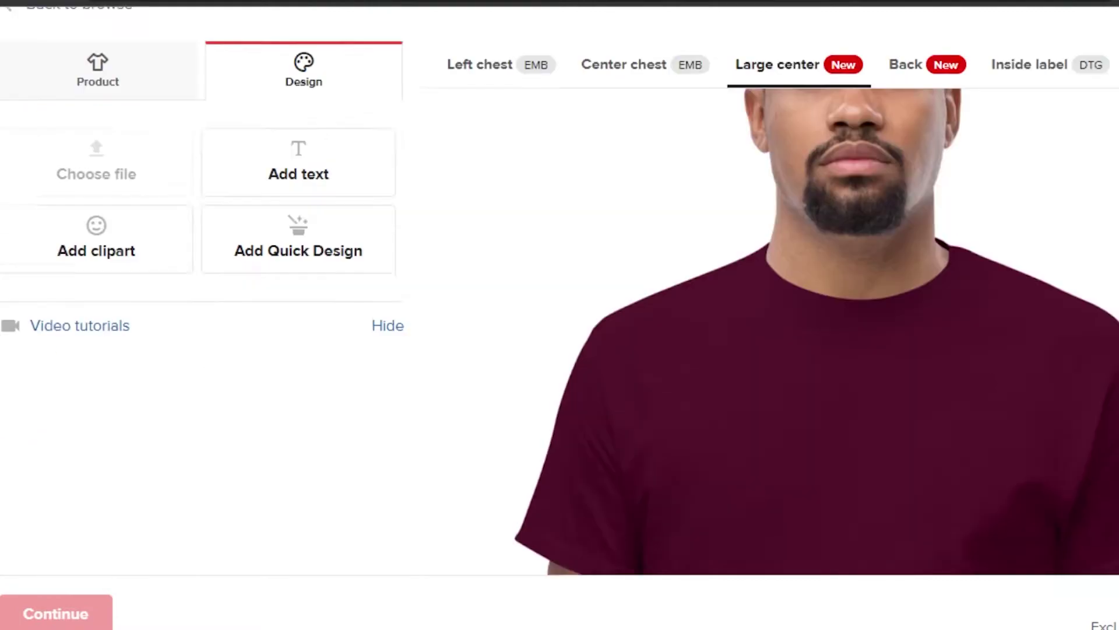
pyautogui.scroll(-5, 560, 291)
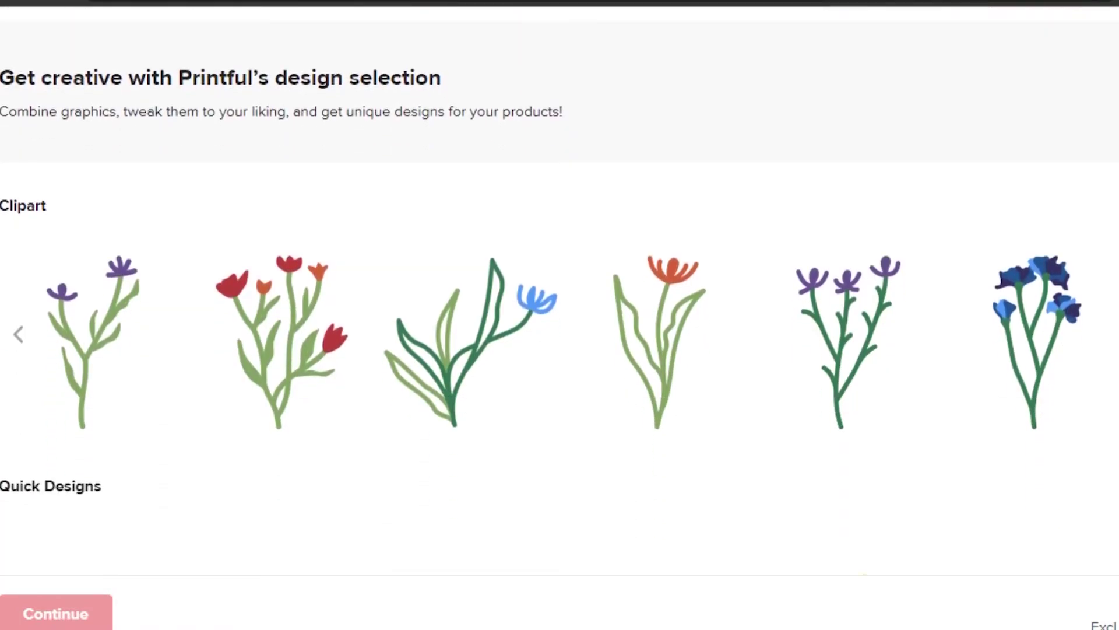
pyautogui.scroll(5, 560, 292)
pyautogui.scroll(12, 560, 292)
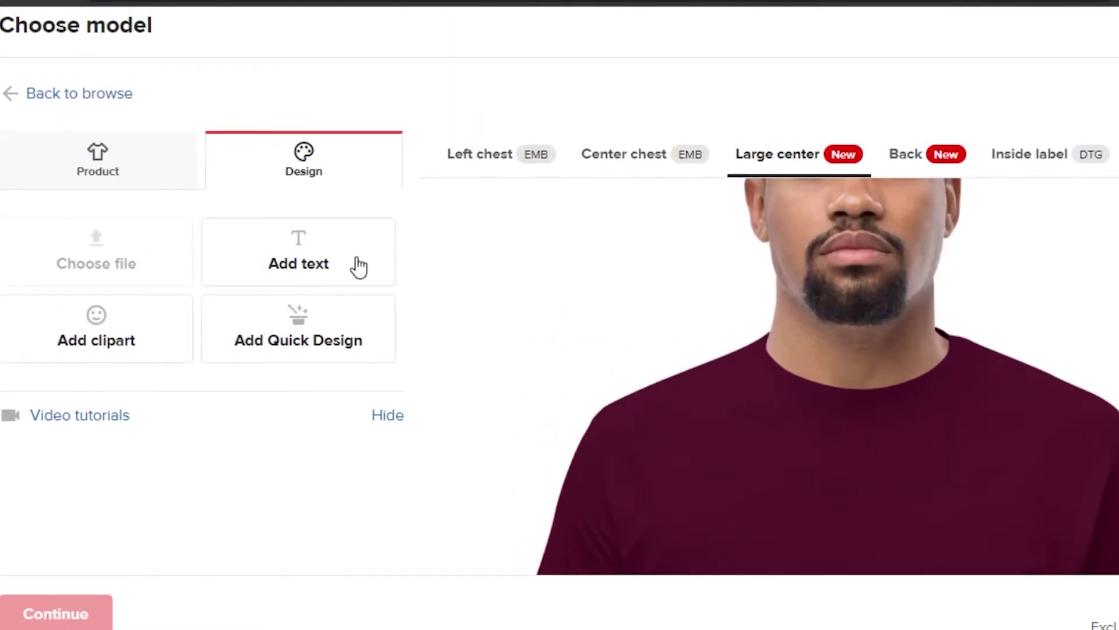
pyautogui.click(124, 340)
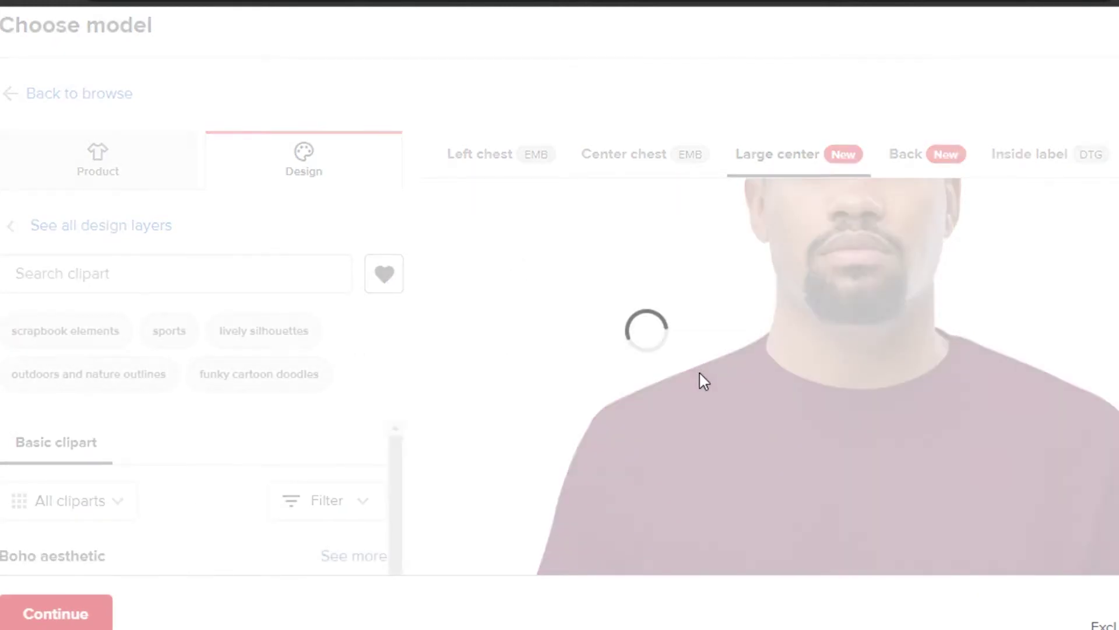
pyautogui.scroll(-10, 560, 292)
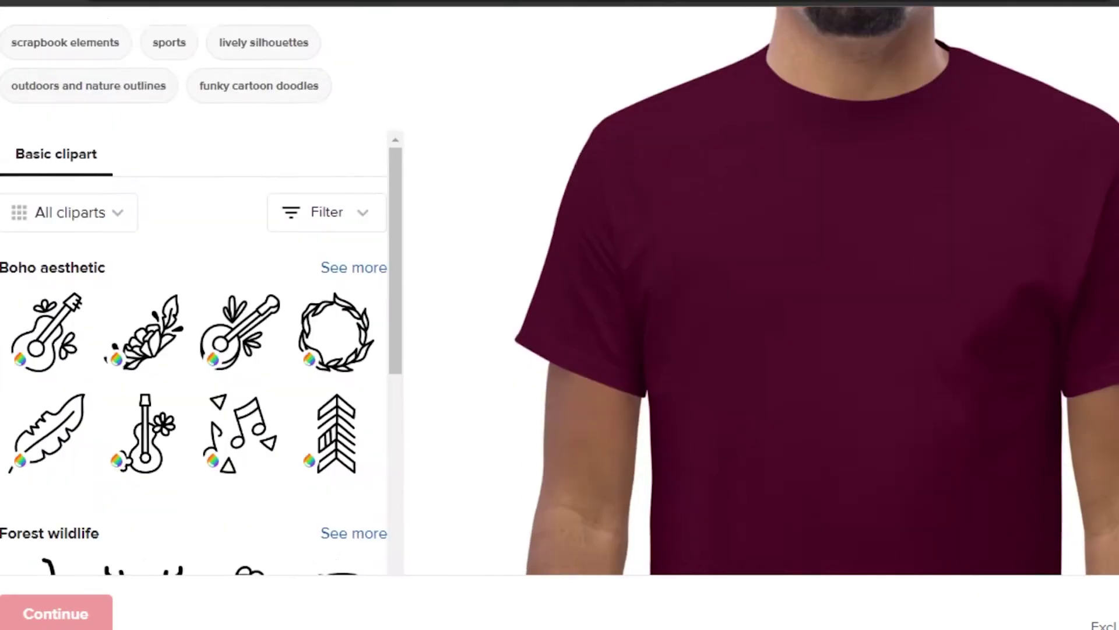
# Browse the ready-made Quick Designs and add the framed BOSS design to the shirt.
pyautogui.scroll(-5, 560, 291)
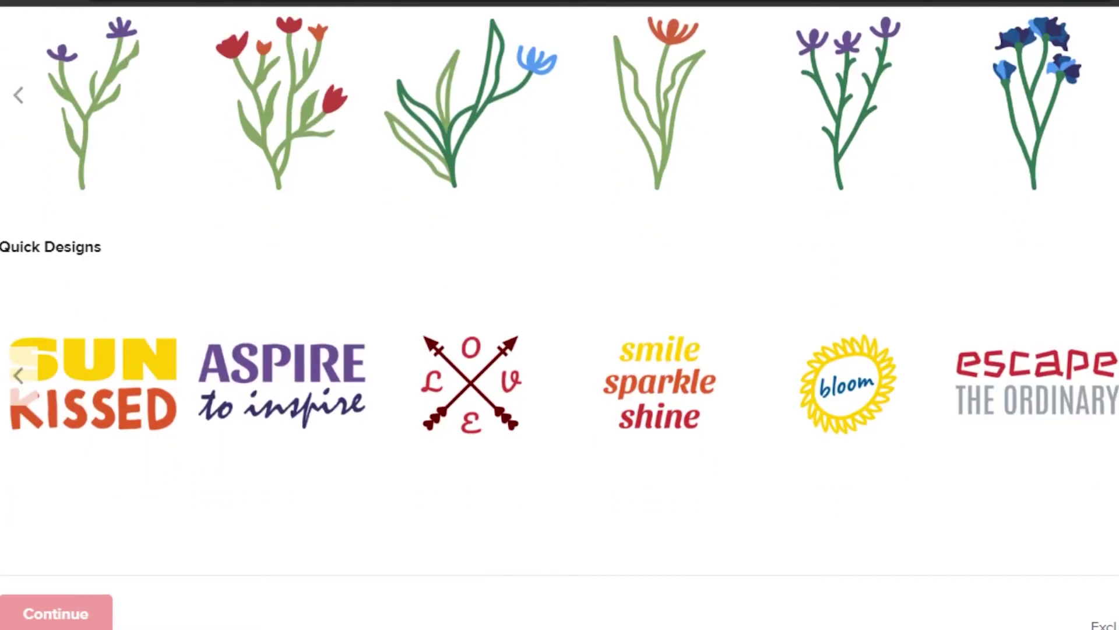
pyautogui.click(1118, 375)
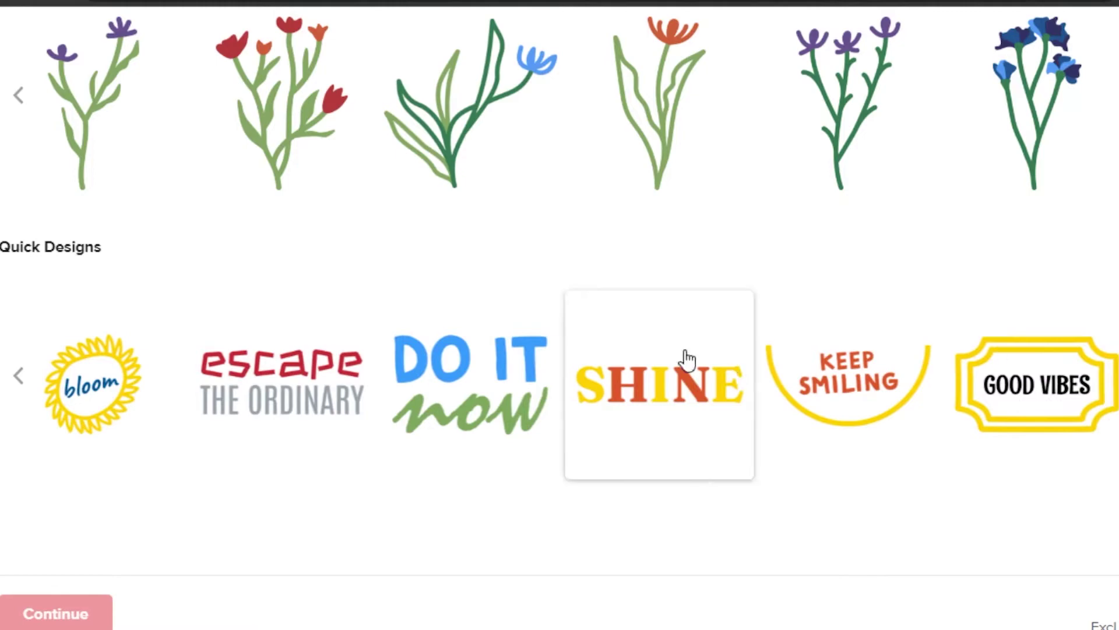
pyautogui.click(1116, 375)
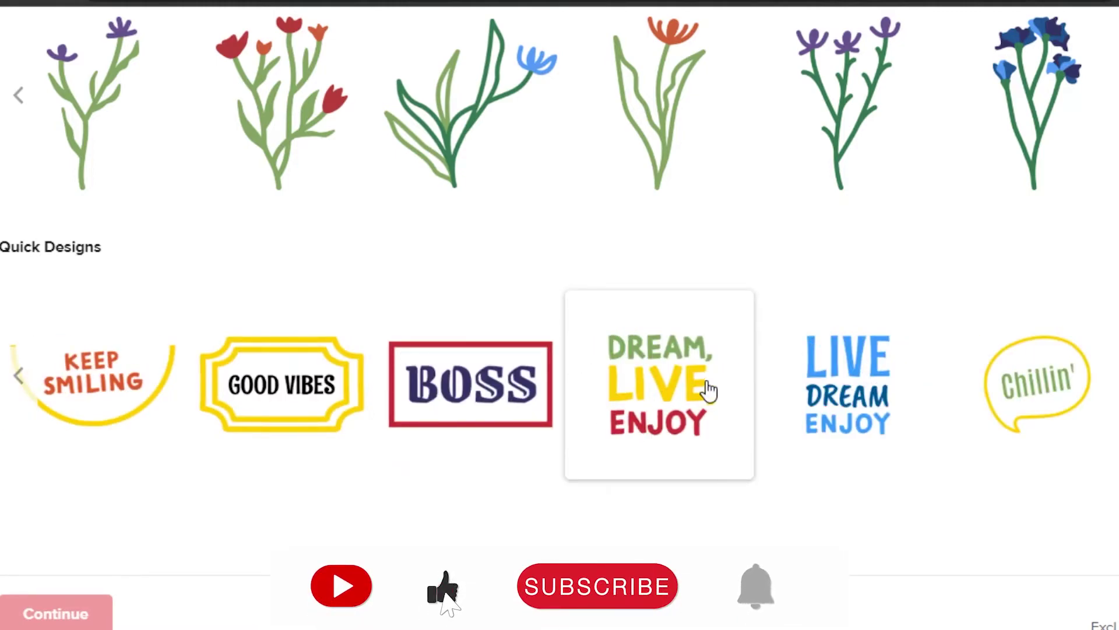
pyautogui.scroll(5, 719, 392)
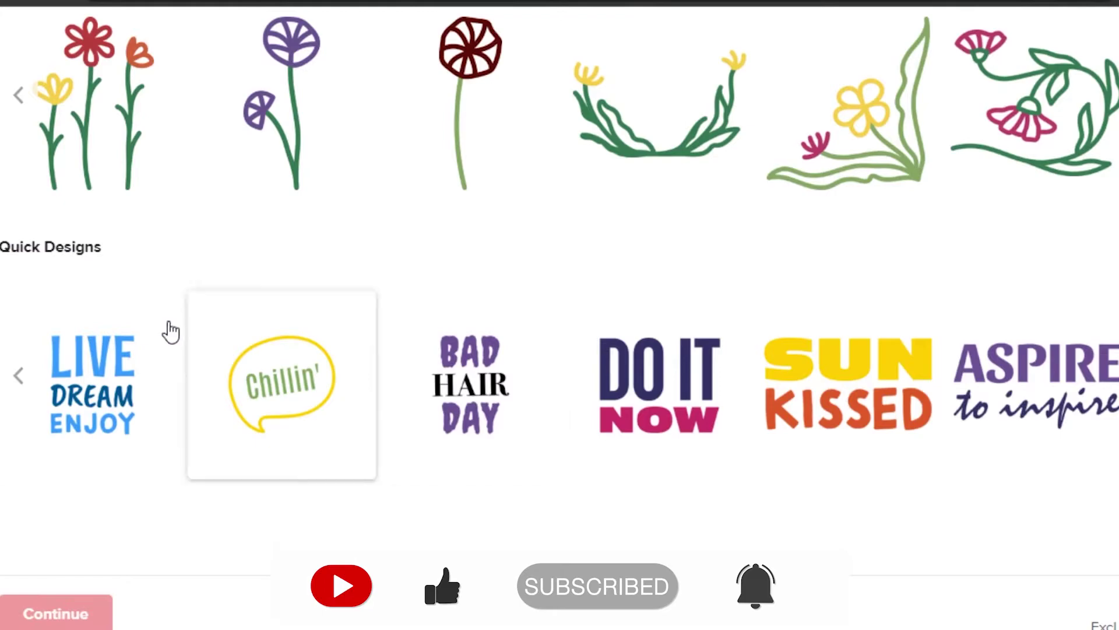
pyautogui.click(18, 385)
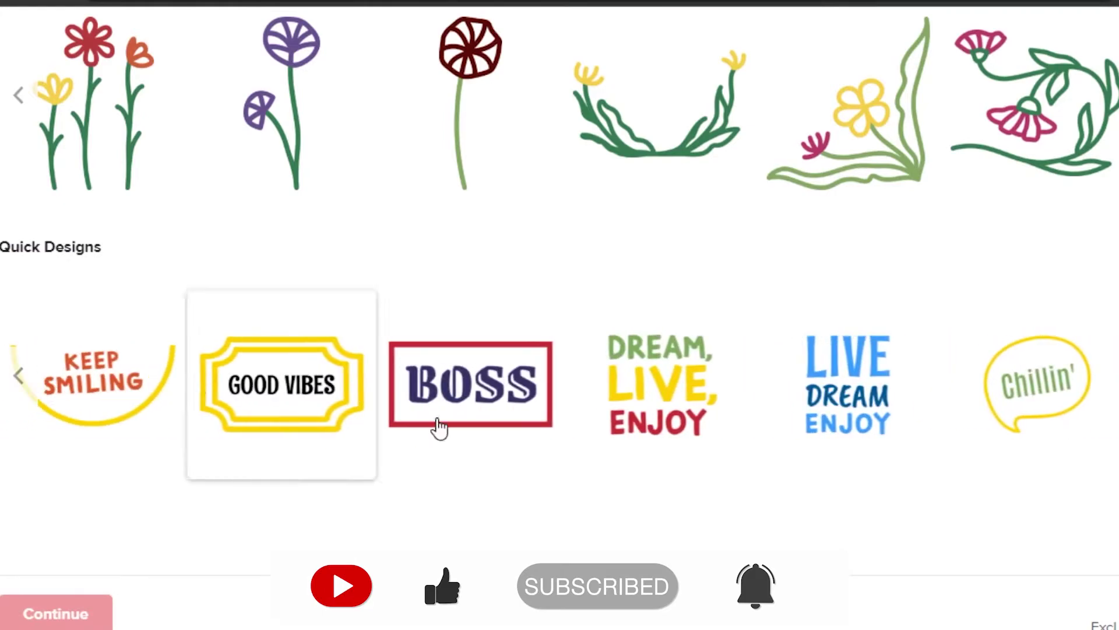
pyautogui.click(470, 402)
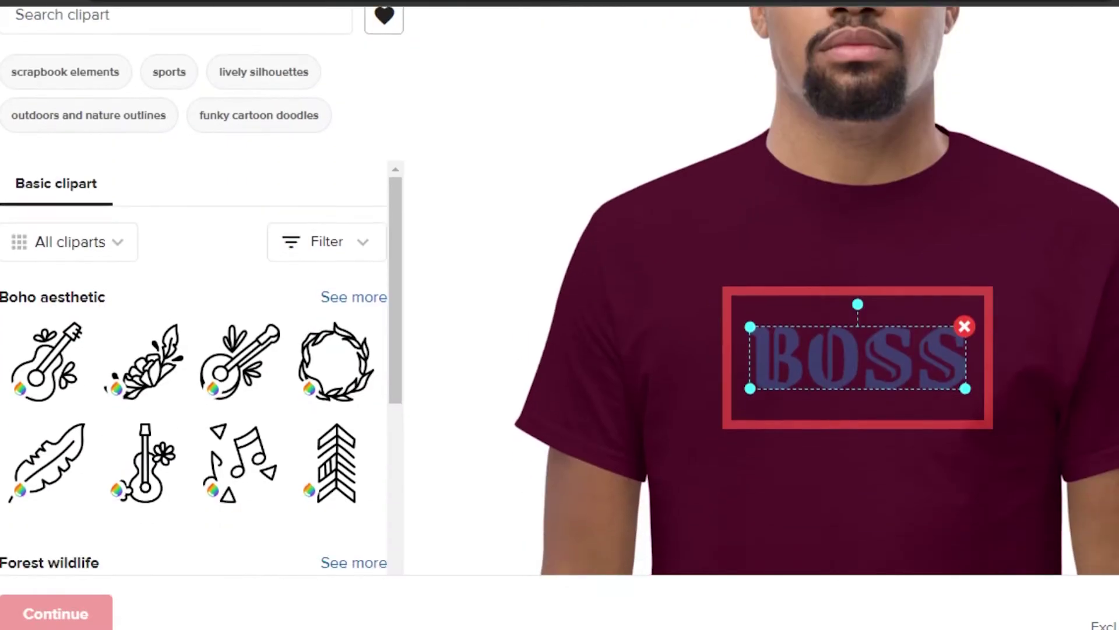
# Examine the BOSS design on the shirt along with the text editing options and the available clipart.
pyautogui.scroll(4, 560, 291)
pyautogui.scroll(-2, 560, 291)
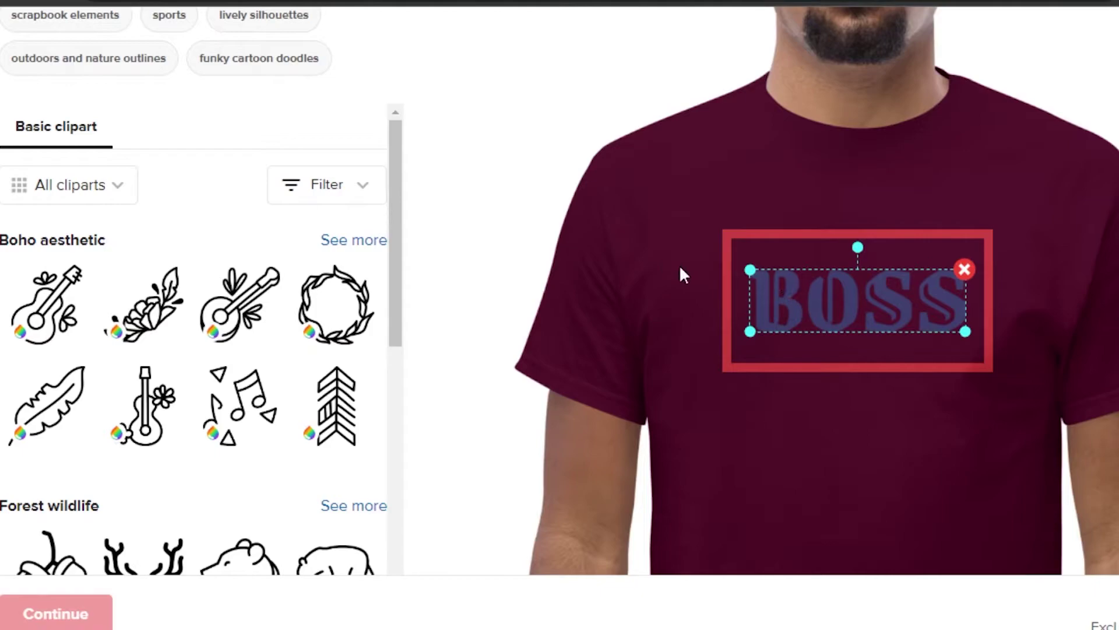
pyautogui.scroll(5, 559, 291)
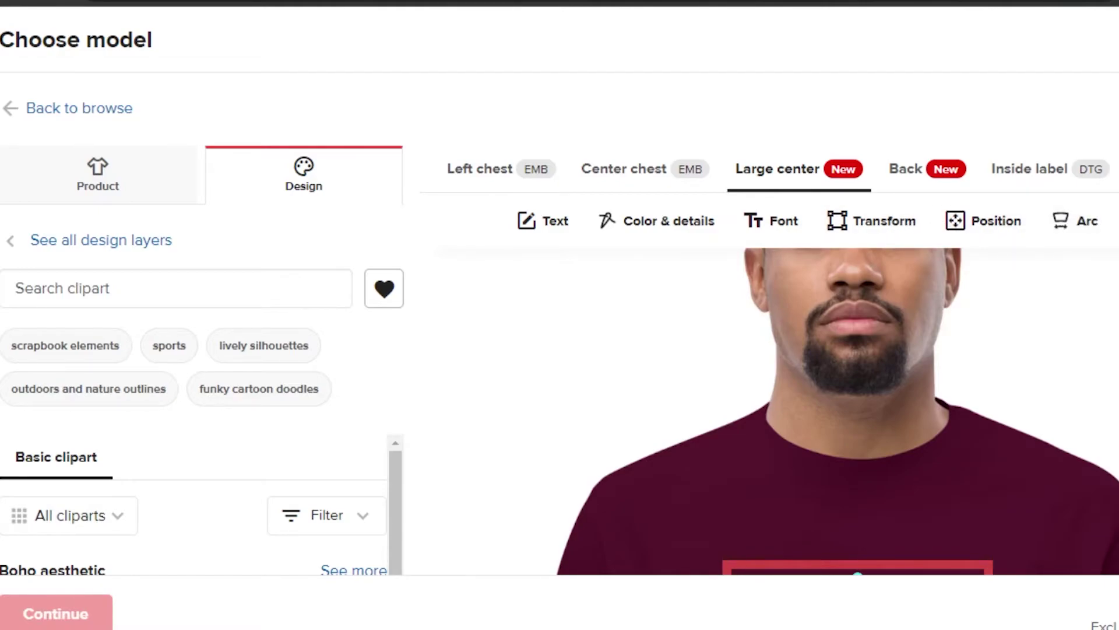
pyautogui.scroll(-15, 559, 291)
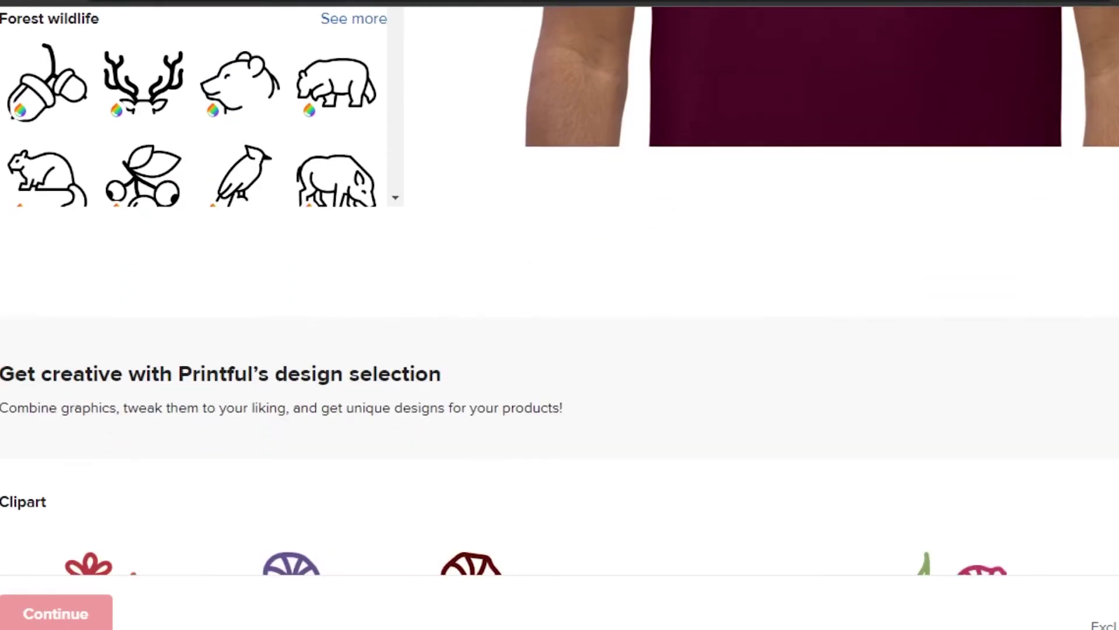
pyautogui.scroll(-6, 559, 291)
pyautogui.scroll(20, 559, 291)
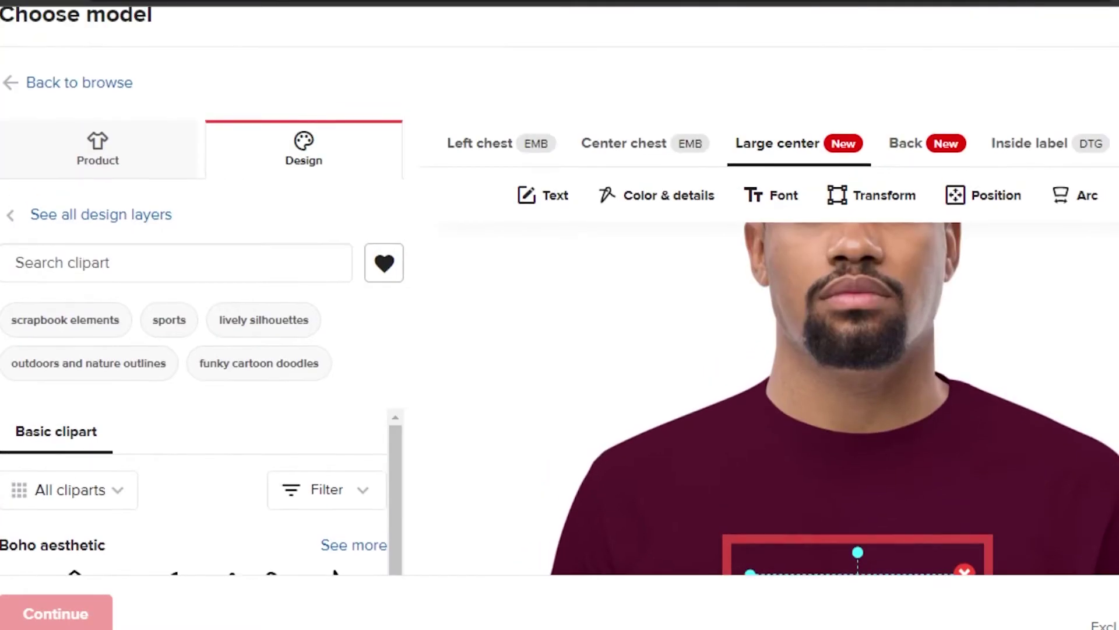
pyautogui.scroll(-2, 559, 315)
pyautogui.scroll(-7, 559, 292)
pyautogui.scroll(6, 560, 292)
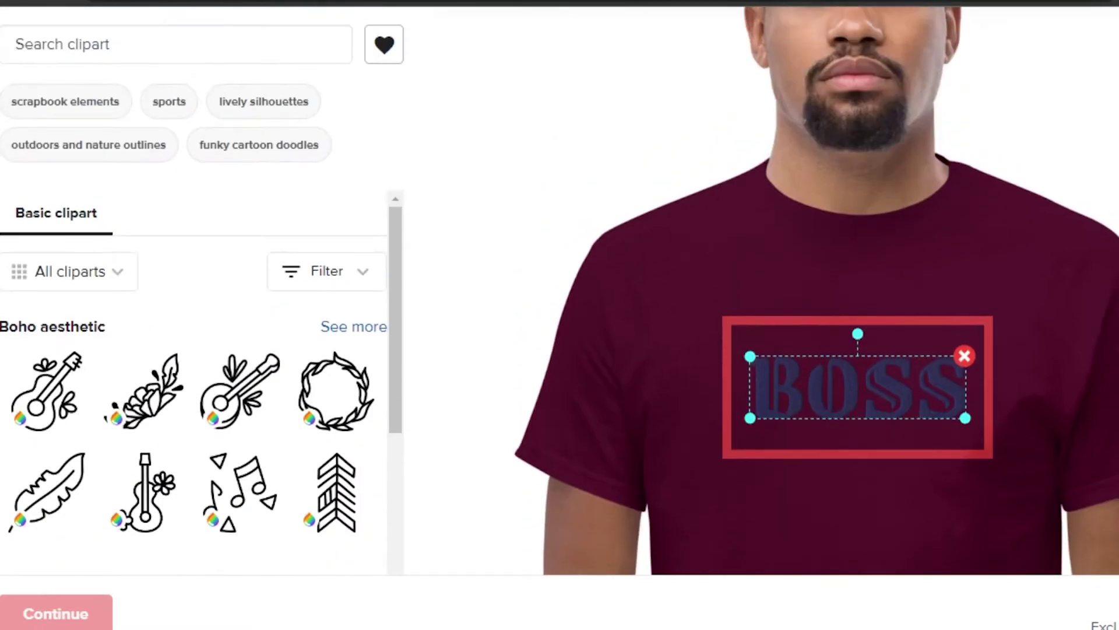
pyautogui.scroll(4, 560, 291)
pyautogui.scroll(-5, 560, 292)
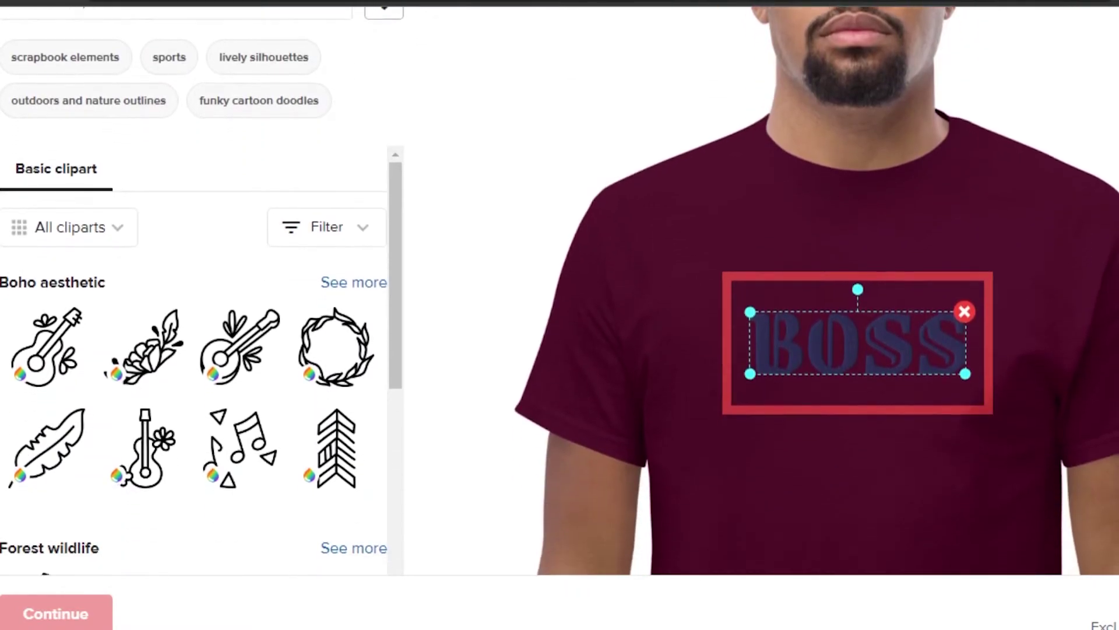
pyautogui.scroll(4, 560, 292)
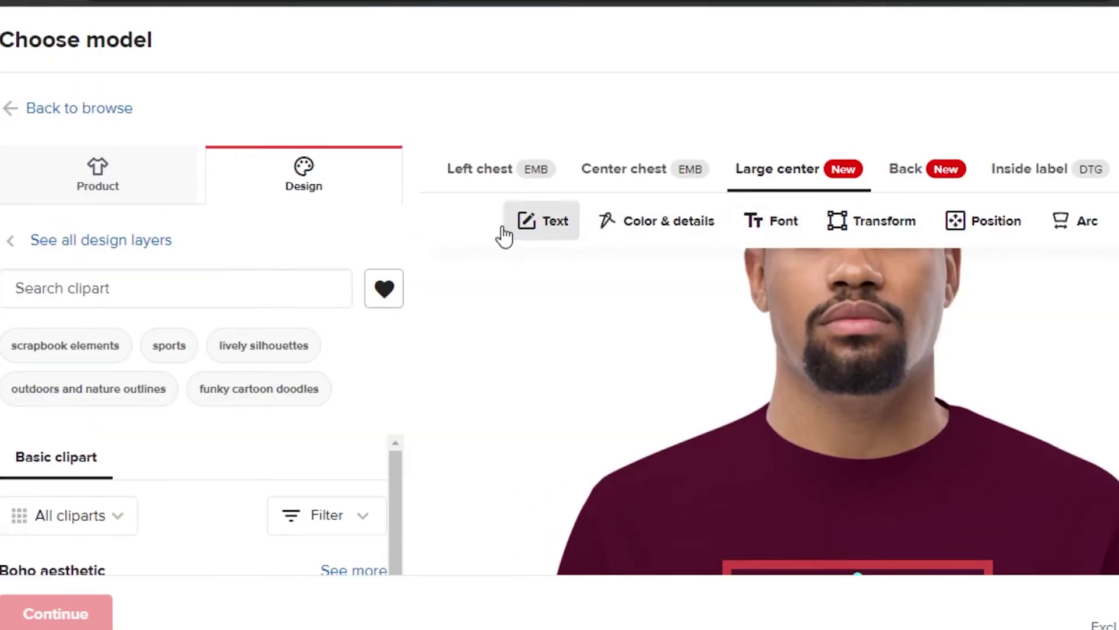
pyautogui.scroll(-6, 841, 188)
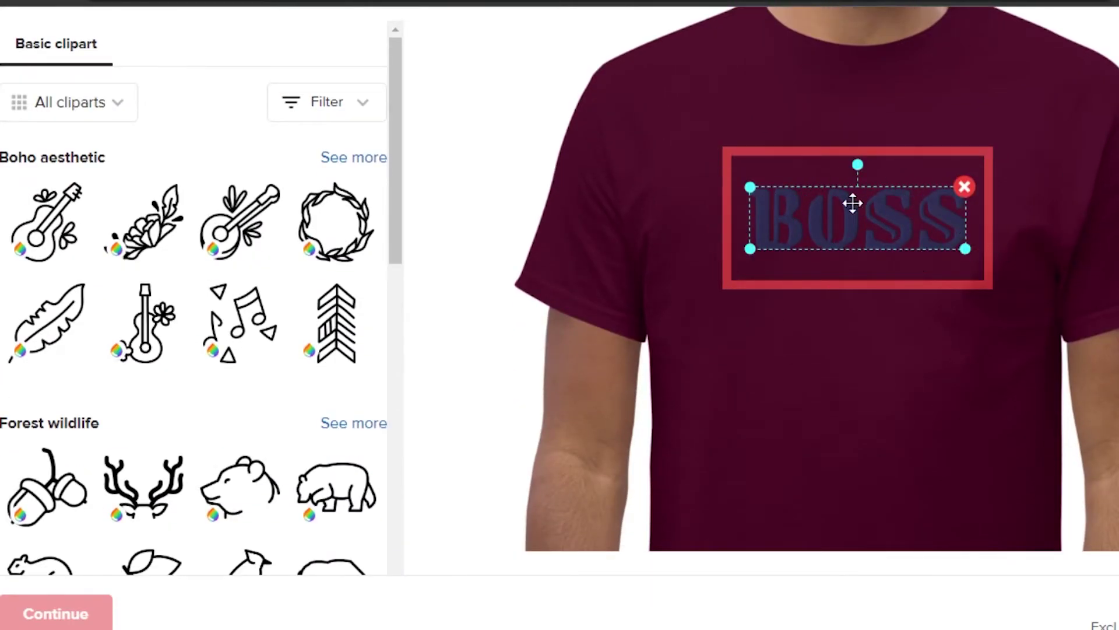
pyautogui.scroll(6, 559, 291)
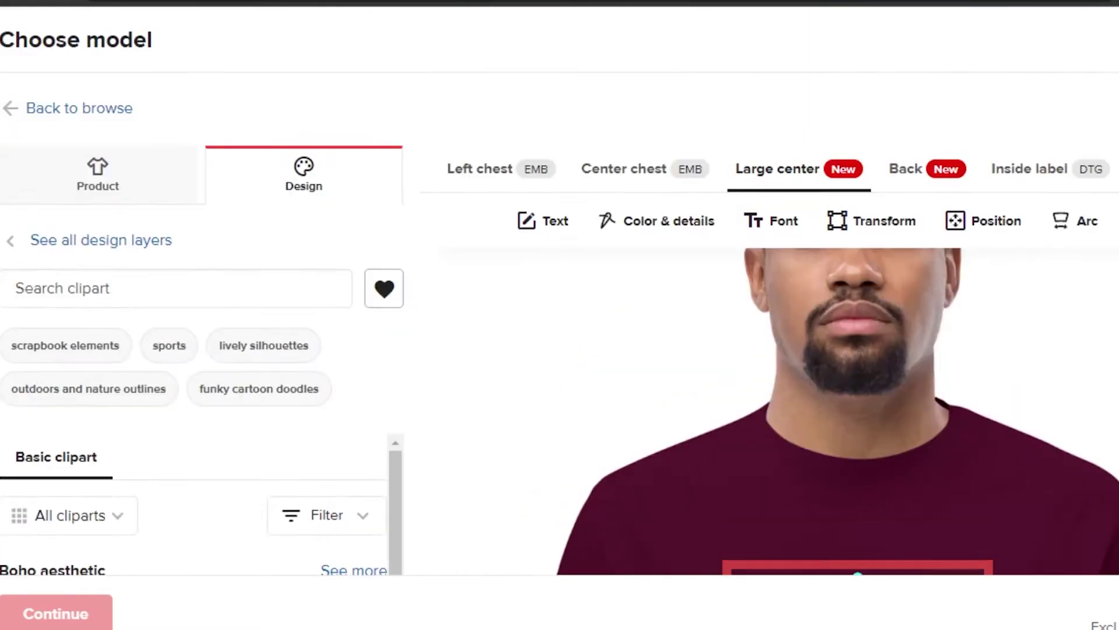
pyautogui.scroll(-5, 560, 291)
pyautogui.scroll(4, 560, 292)
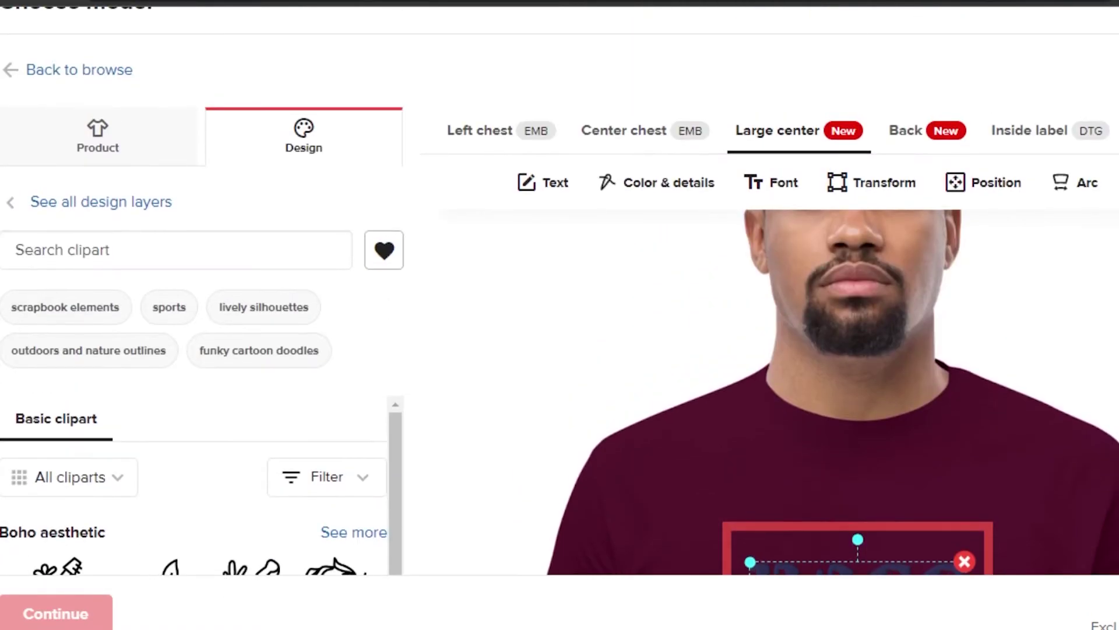
pyautogui.scroll(-6, 559, 292)
pyautogui.scroll(-6, 125, 76)
pyautogui.scroll(10, 125, 75)
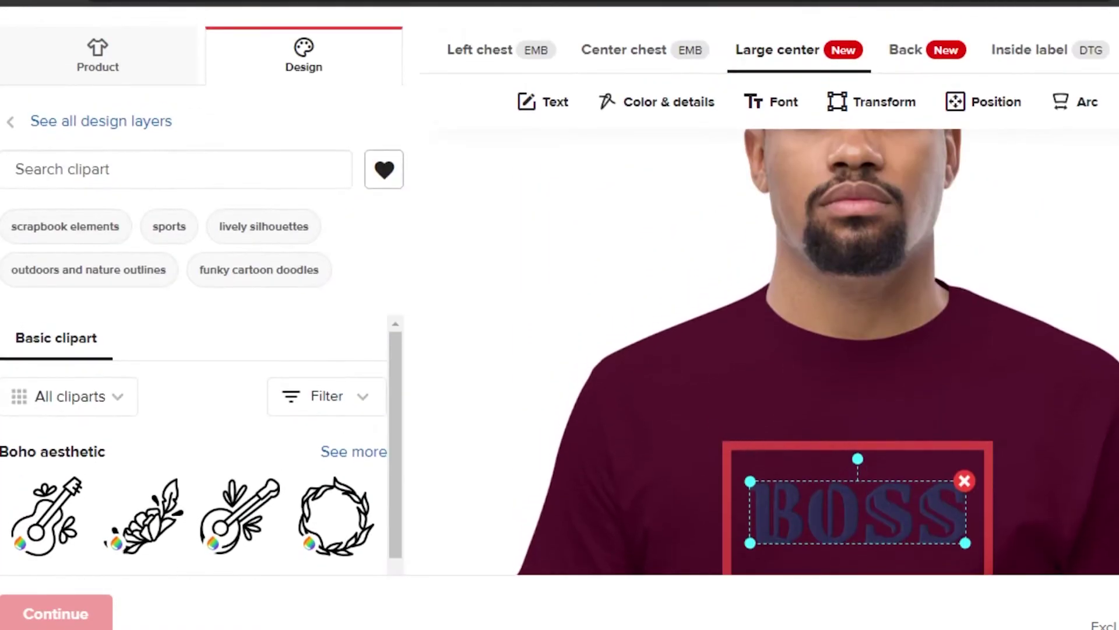
# Try the T-shirt in grey and set its color to light blue.
pyautogui.click(143, 69)
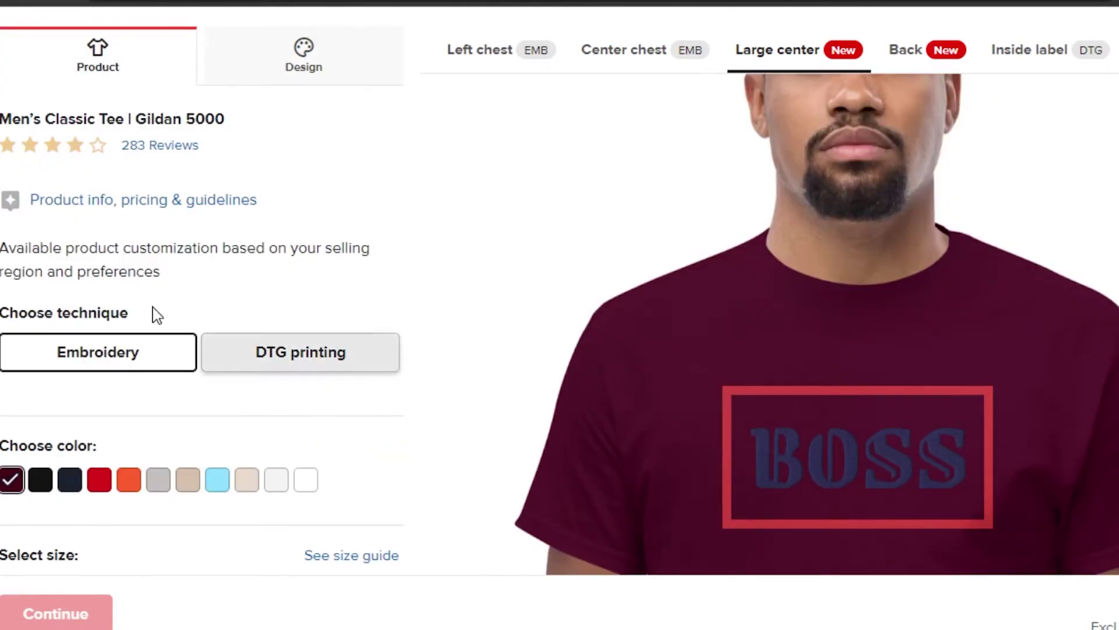
pyautogui.click(165, 487)
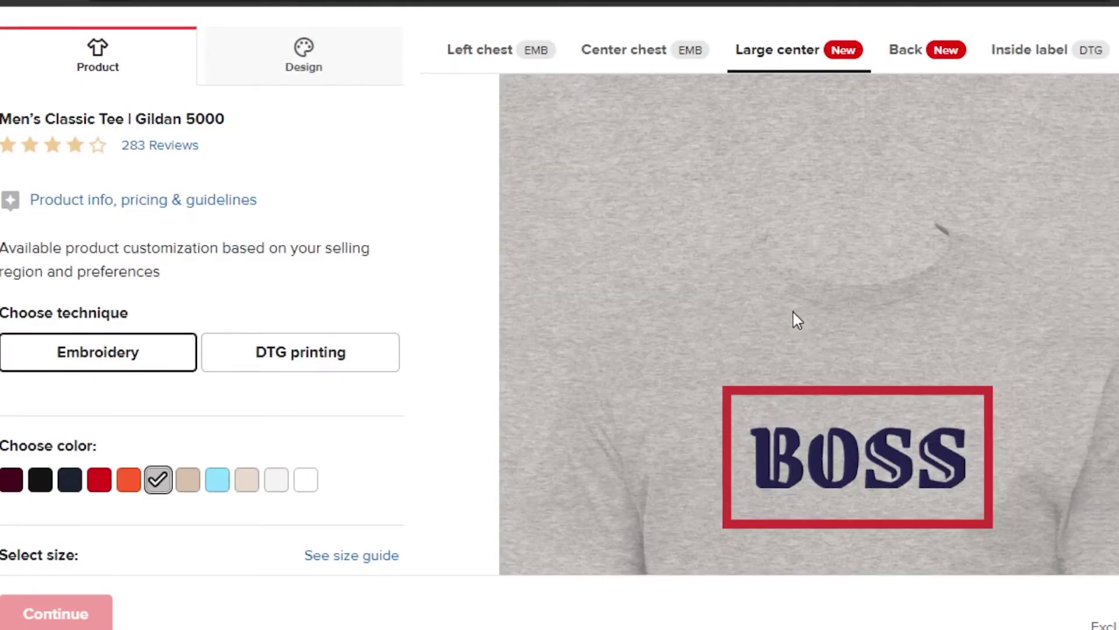
pyautogui.click(221, 490)
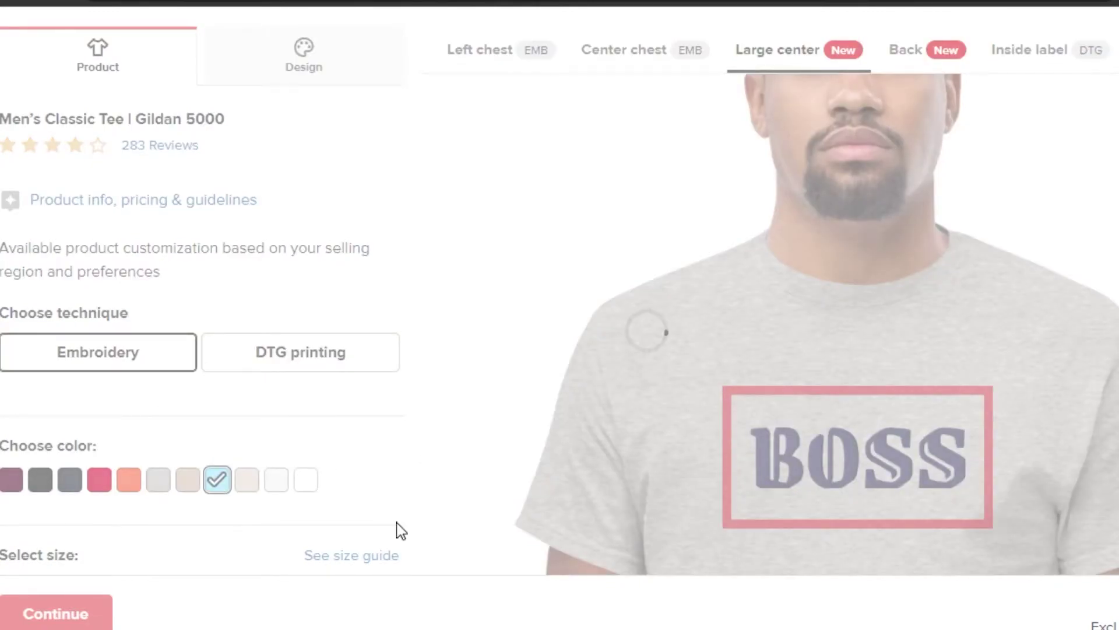
# Select size M for the T-shirt and review the shirt preview.
pyautogui.scroll(-5, 465, 380)
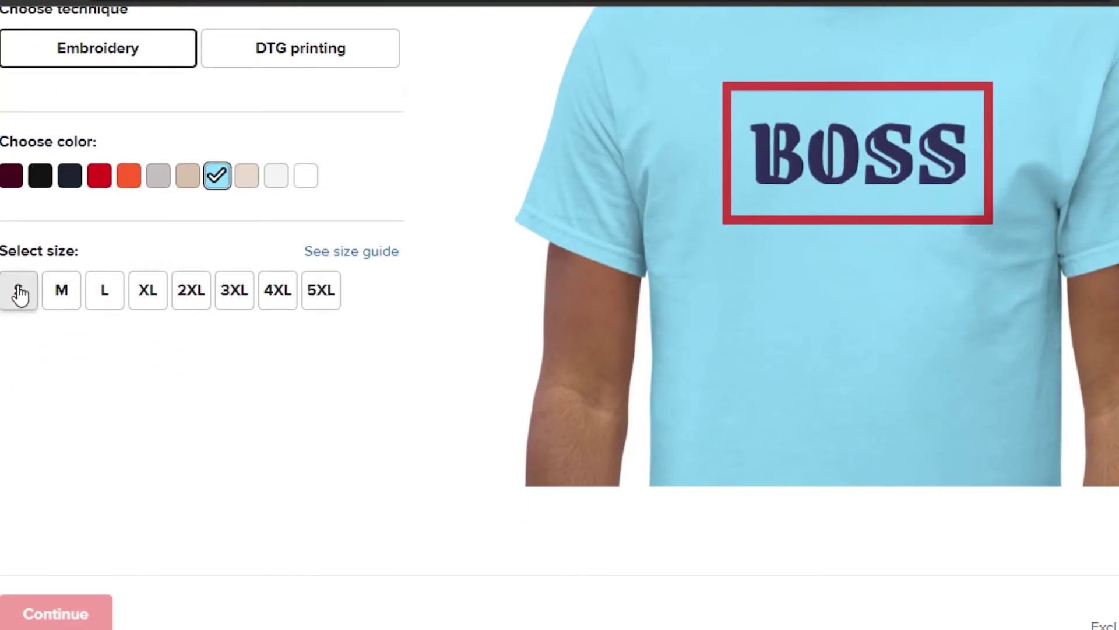
pyautogui.click(56, 297)
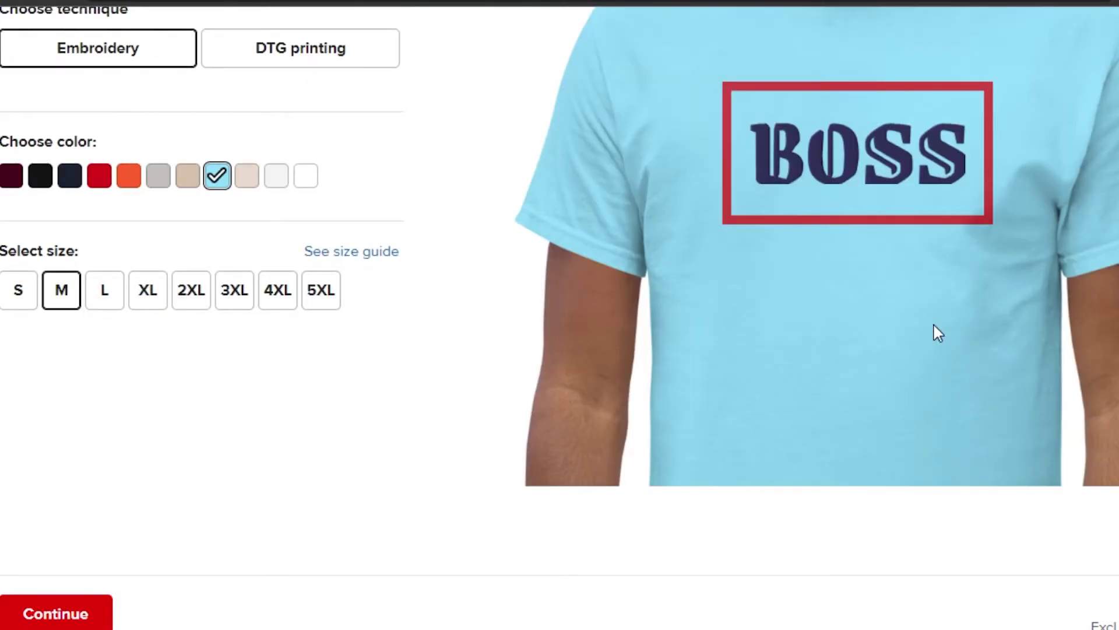
pyautogui.scroll(6, 560, 292)
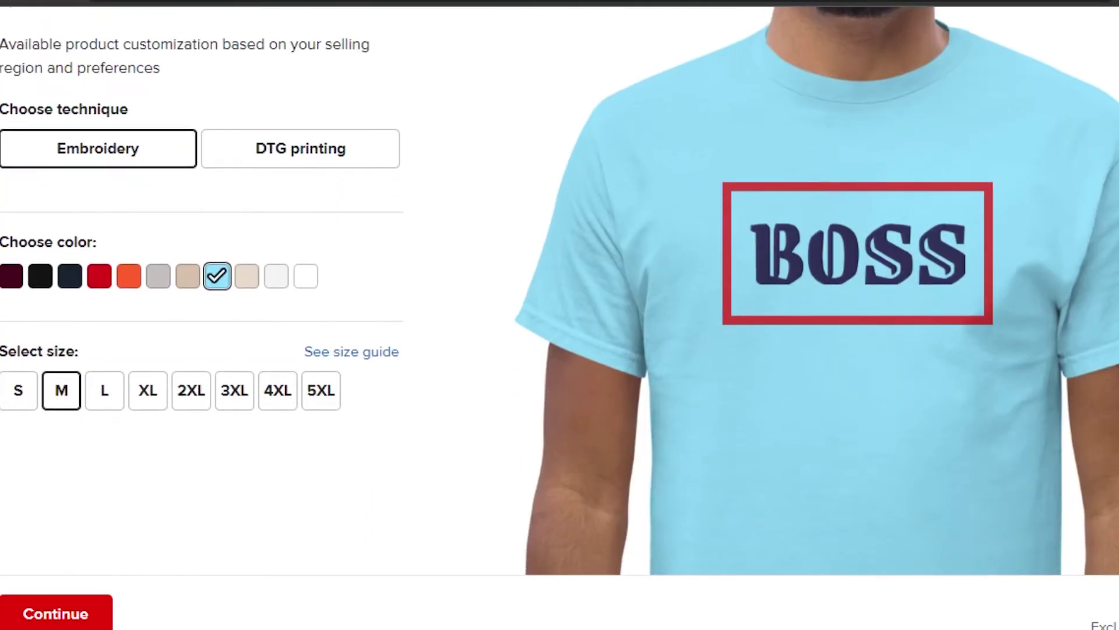
# Examine the light blue T-shirt preview with the BOSS design together with its technique, color and size options.
pyautogui.scroll(-5, 560, 291)
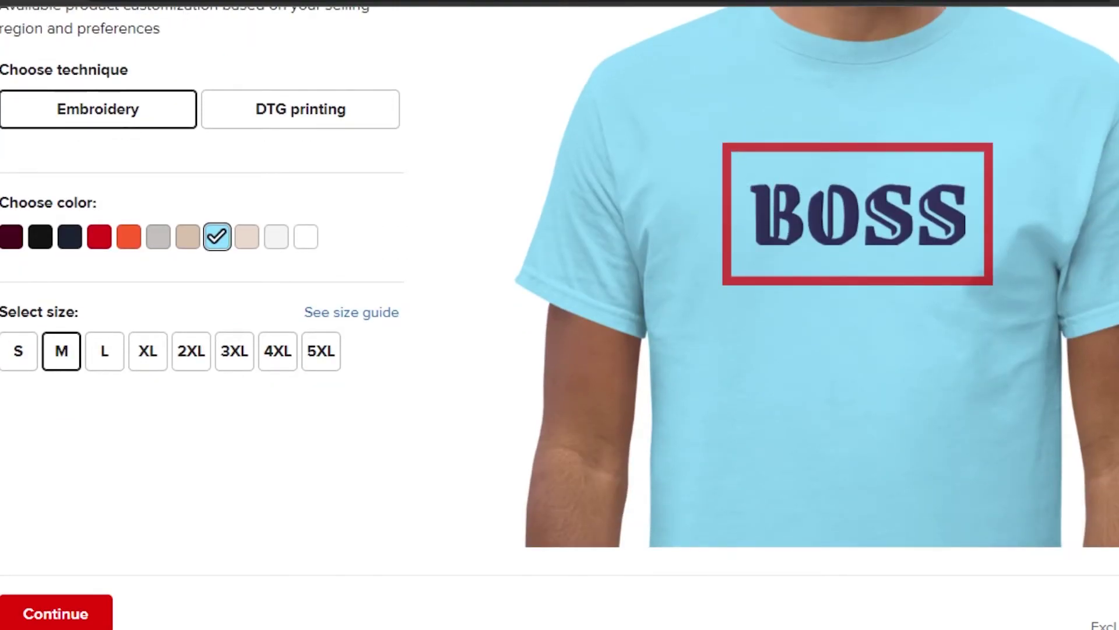
pyautogui.scroll(5, 560, 291)
pyautogui.scroll(-2, 560, 292)
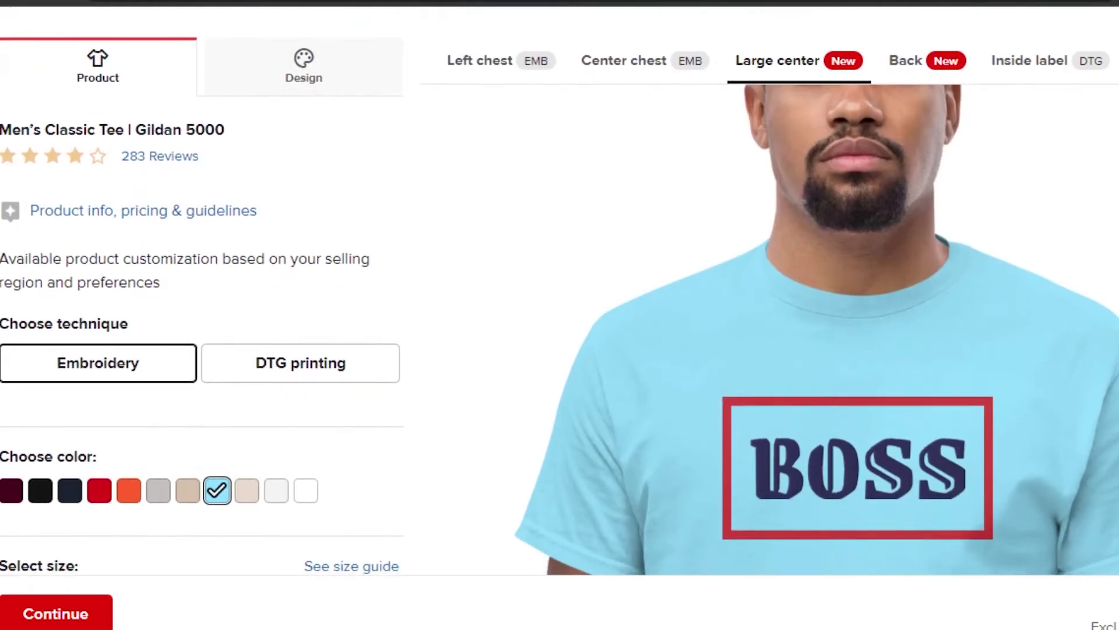
pyautogui.scroll(-3, 560, 291)
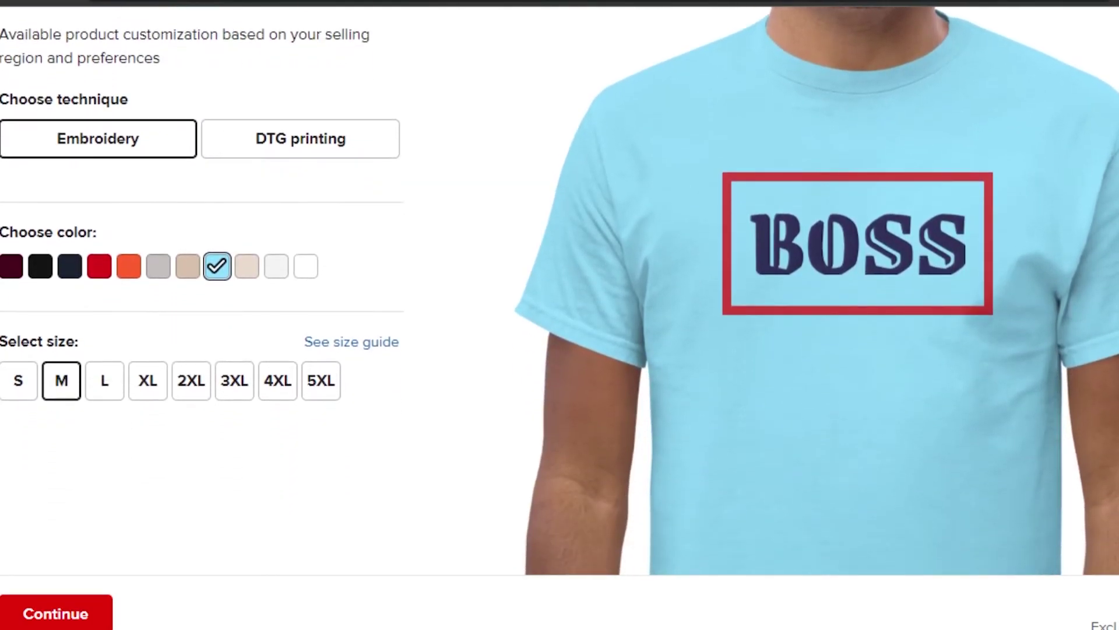
pyautogui.scroll(2, 560, 292)
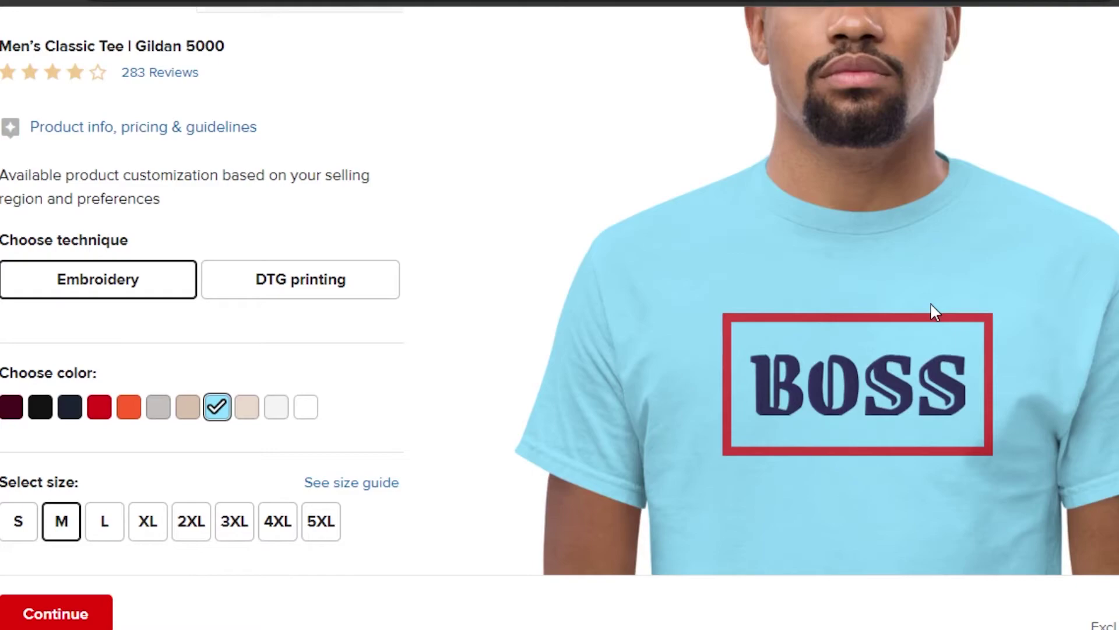
pyautogui.scroll(-1, 560, 292)
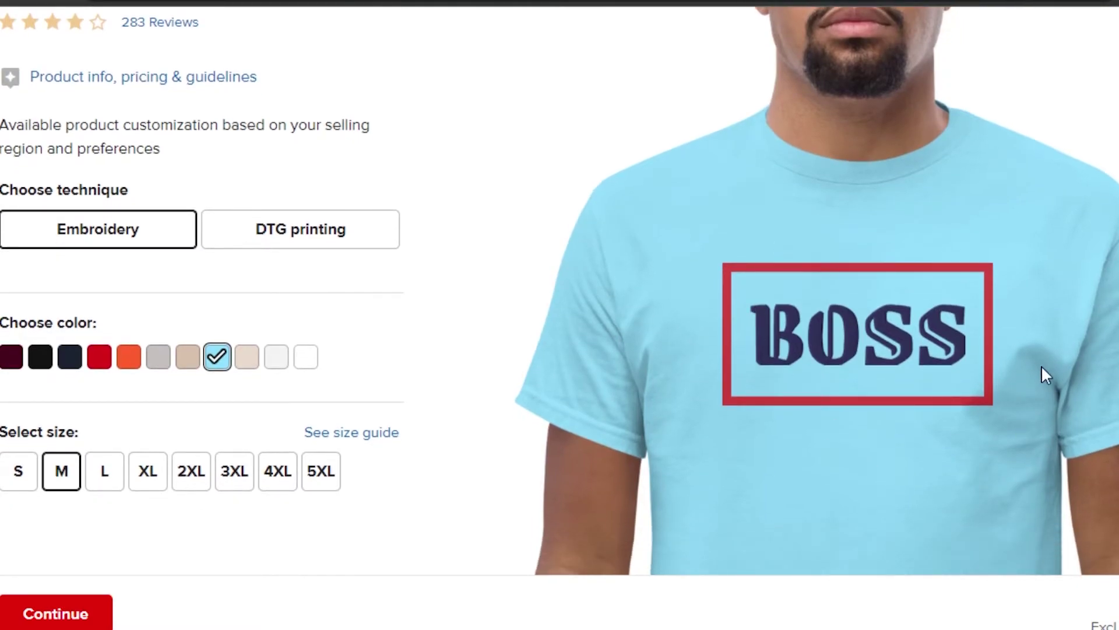
pyautogui.scroll(5, 560, 291)
pyautogui.scroll(-9, 559, 291)
pyautogui.scroll(1, 559, 292)
pyautogui.scroll(6, 560, 291)
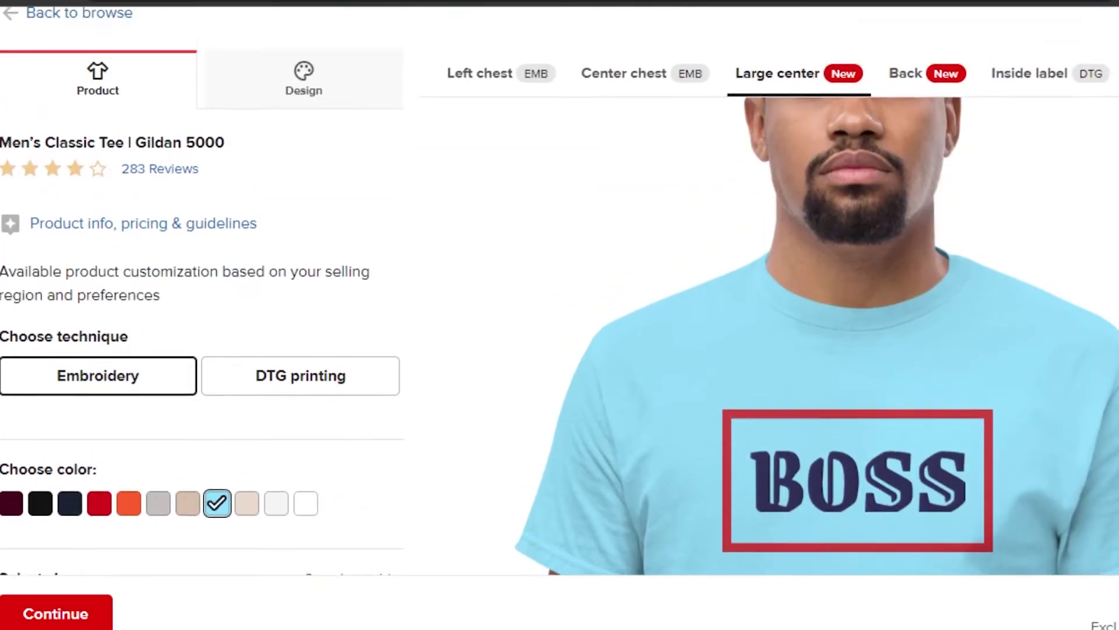
pyautogui.scroll(-5, 559, 292)
pyautogui.scroll(5, 560, 291)
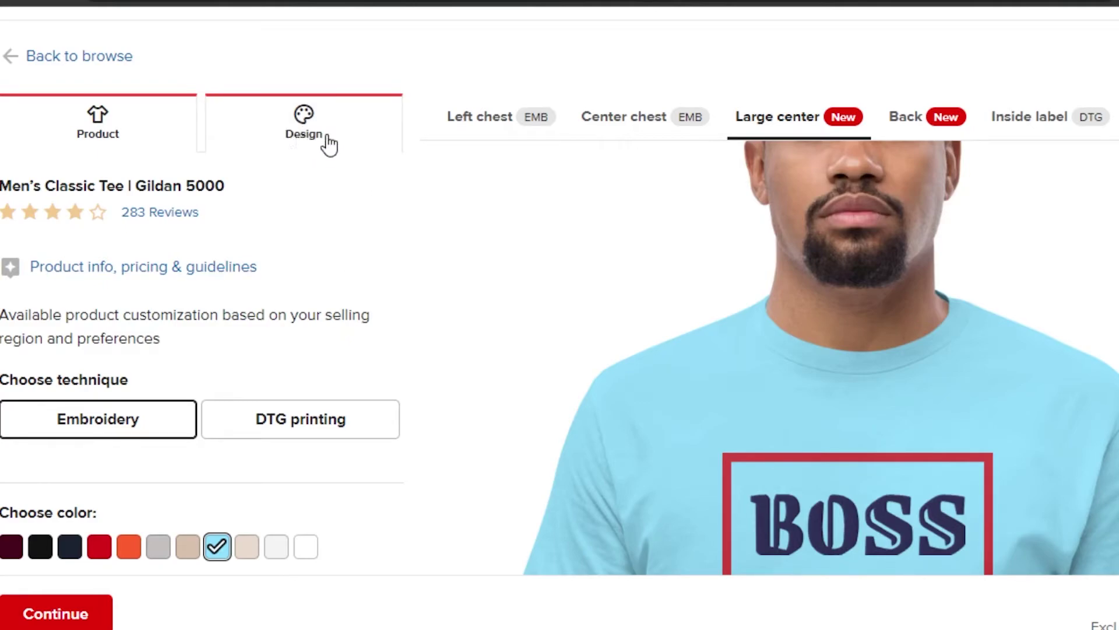
pyautogui.scroll(-5, 779, 154)
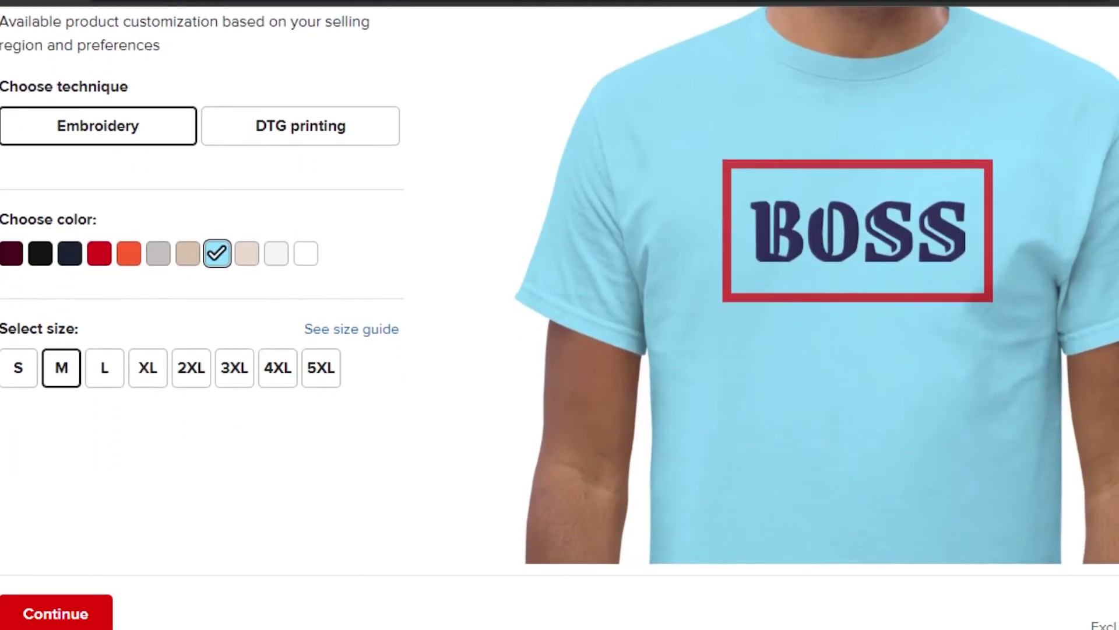
# Continue with the finished T-shirt design to the order and check the price of the tee.
pyautogui.scroll(1, 560, 290)
pyautogui.click(83, 609)
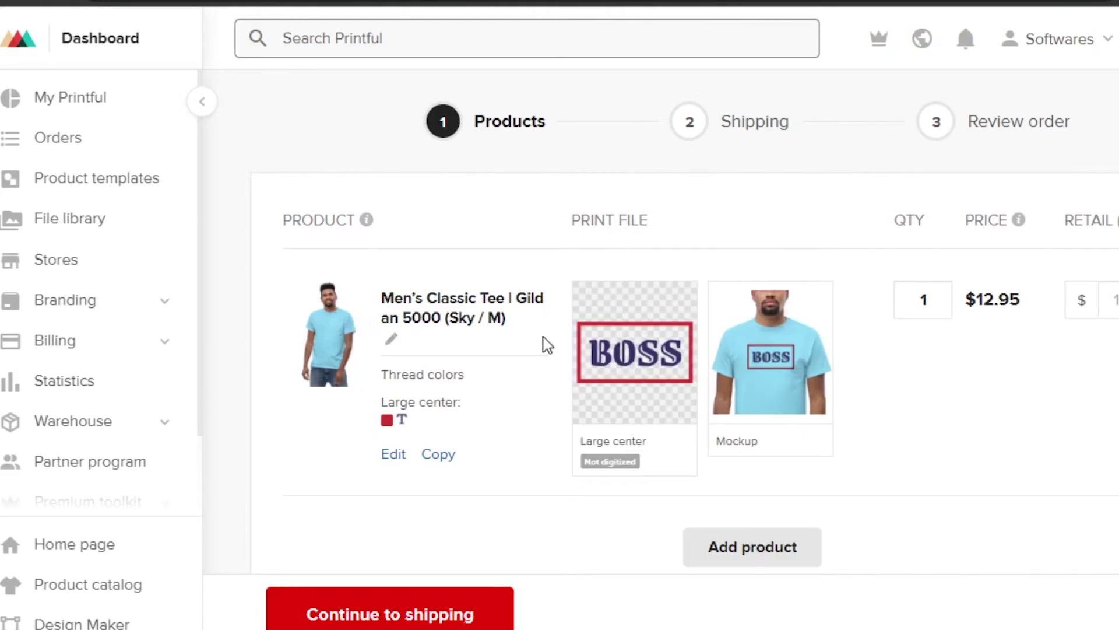
pyautogui.moveTo(993, 226)
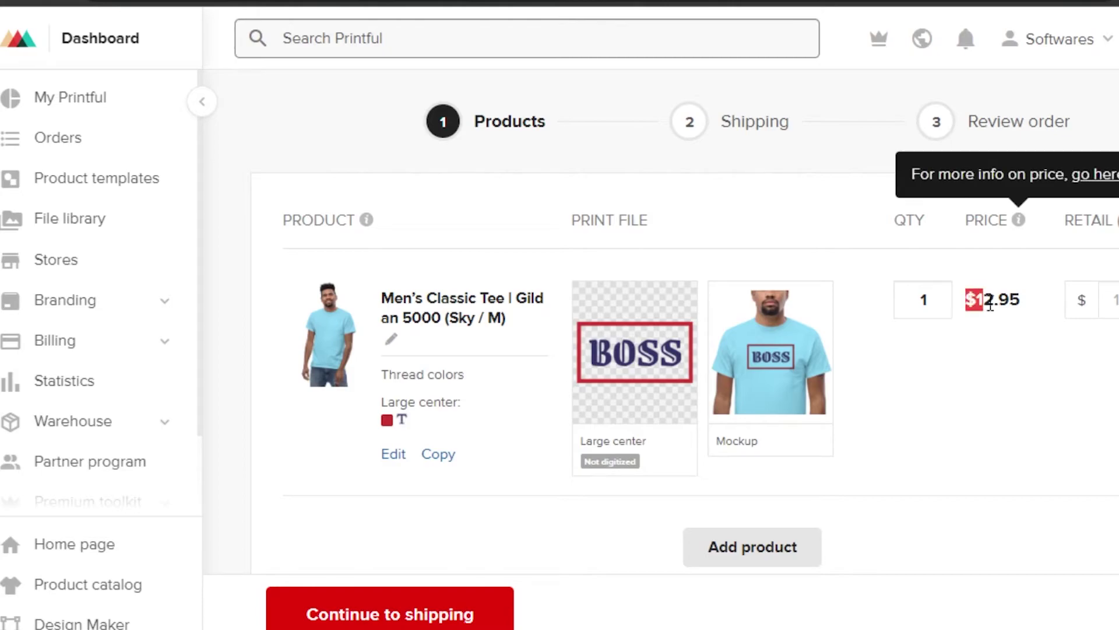
pyautogui.moveTo(984, 304); pyautogui.dragTo(1045, 312)
pyautogui.click(1045, 312)
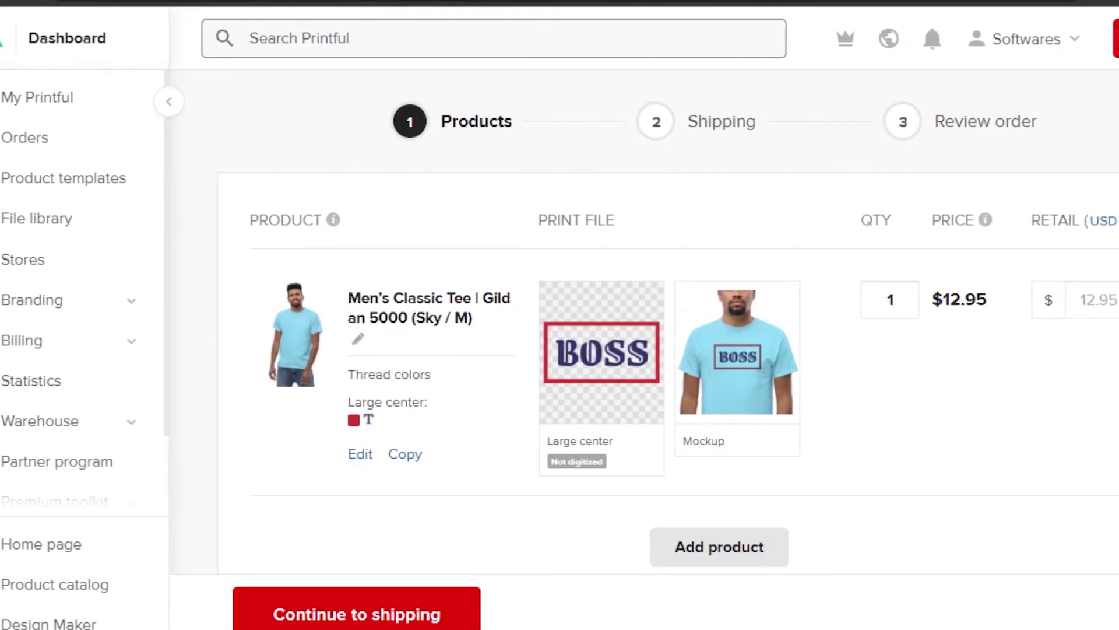
# Review the order's retail price field and cost summary, and continue to shipping.
pyautogui.scroll(-1, 752, 327)
pyautogui.scroll(-6, 595, 350)
pyautogui.scroll(7, 594, 350)
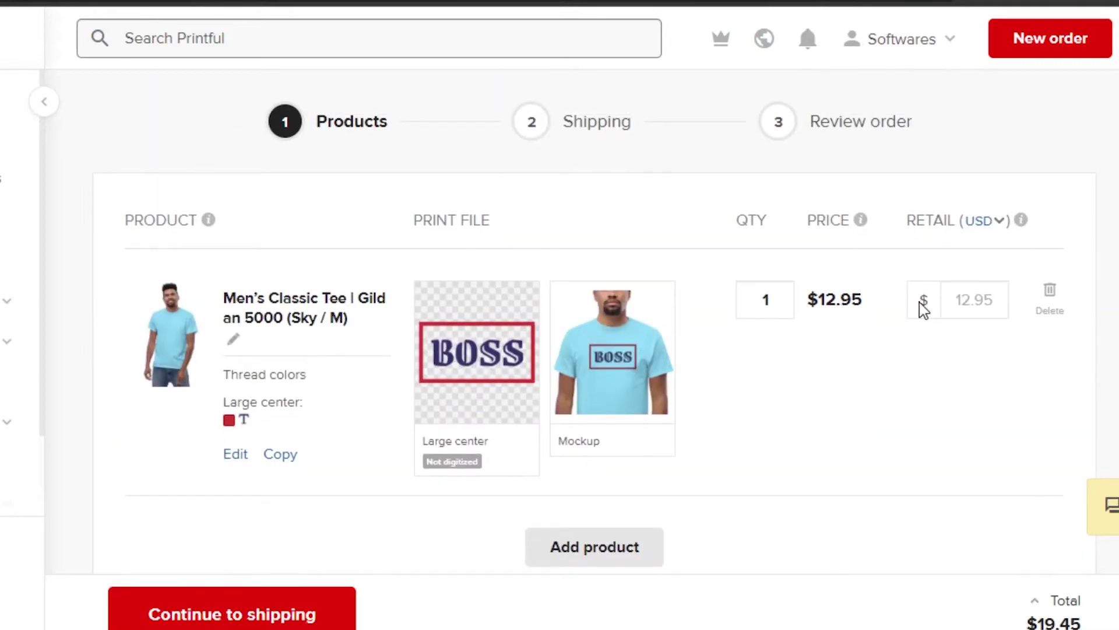
pyautogui.moveTo(847, 232)
pyautogui.scroll(-10, 595, 350)
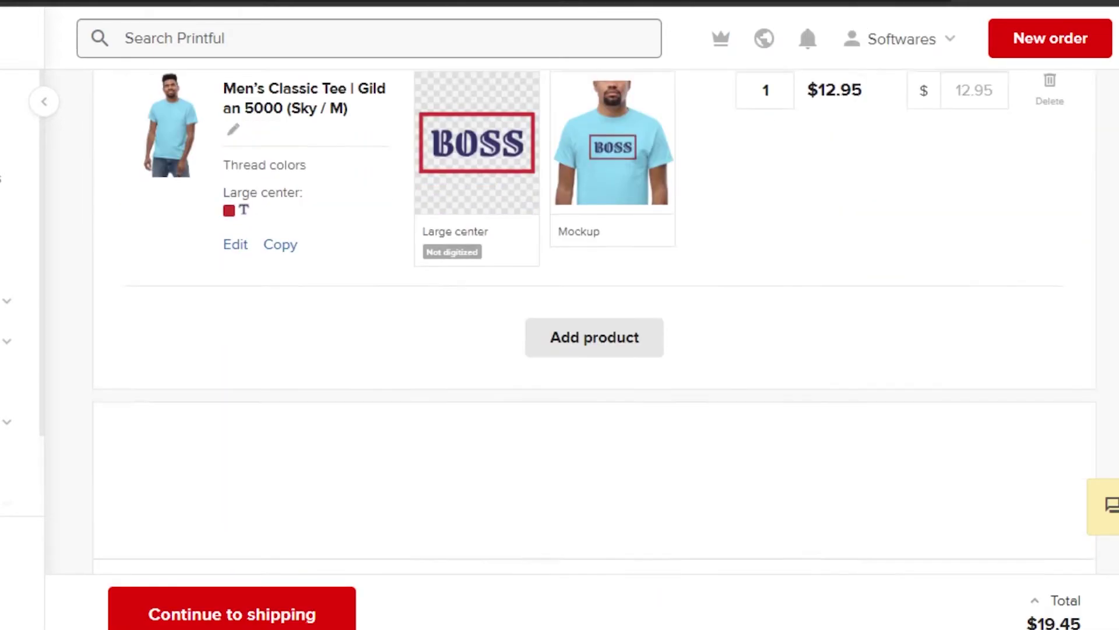
pyautogui.scroll(4, 595, 350)
pyautogui.scroll(-1, 595, 350)
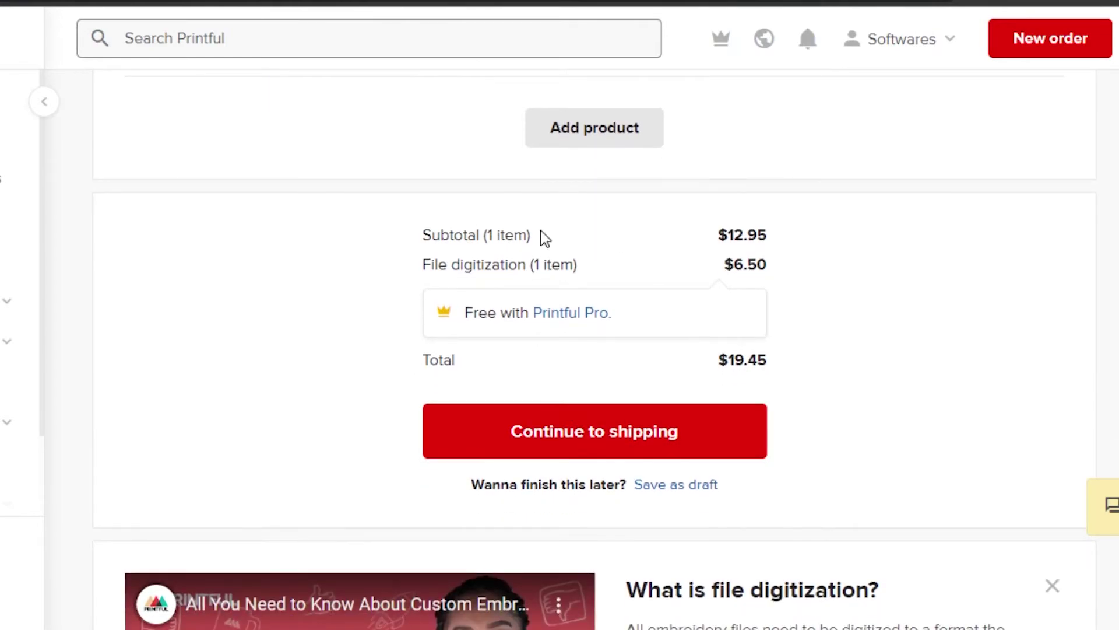
pyautogui.click(616, 437)
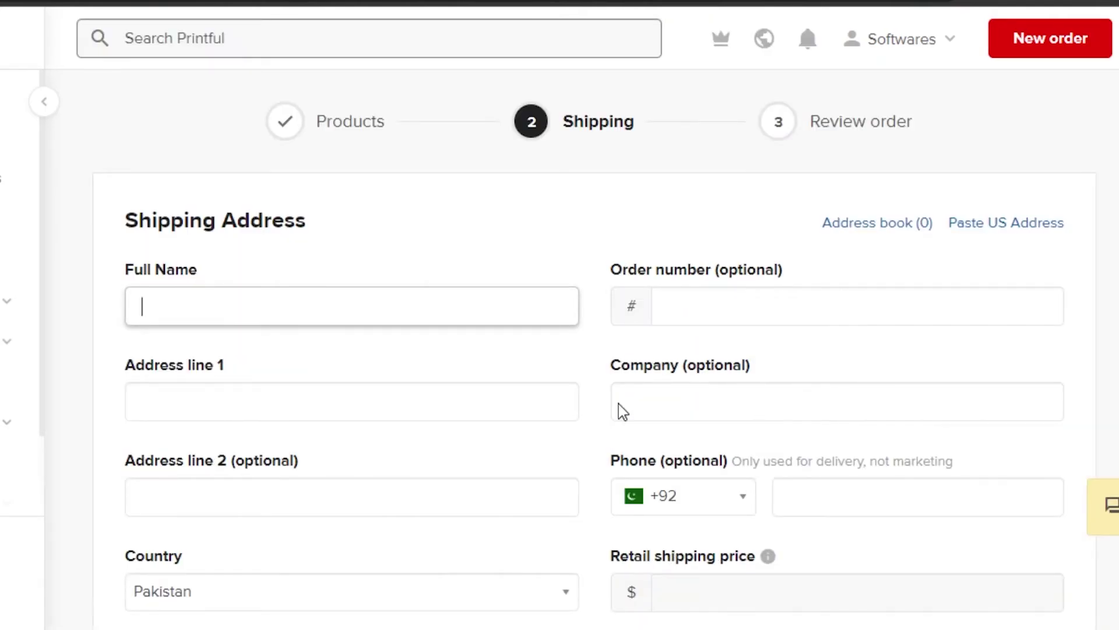
# Look over the shipping address form from start to end and go on to the Orders page.
pyautogui.scroll(-8, 560, 350)
pyautogui.scroll(8, 559, 350)
pyautogui.scroll(-10, 654, 380)
pyautogui.click(592, 402)
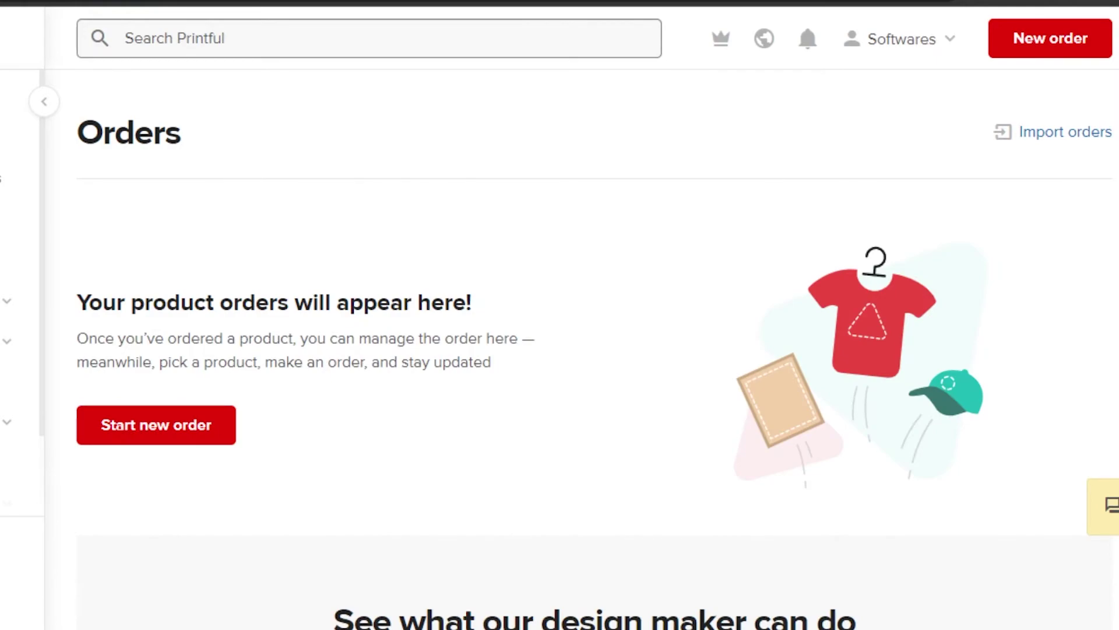
# Look over the Orders page and open the product templates.
pyautogui.scroll(-10, 593, 370)
pyautogui.scroll(9, 594, 370)
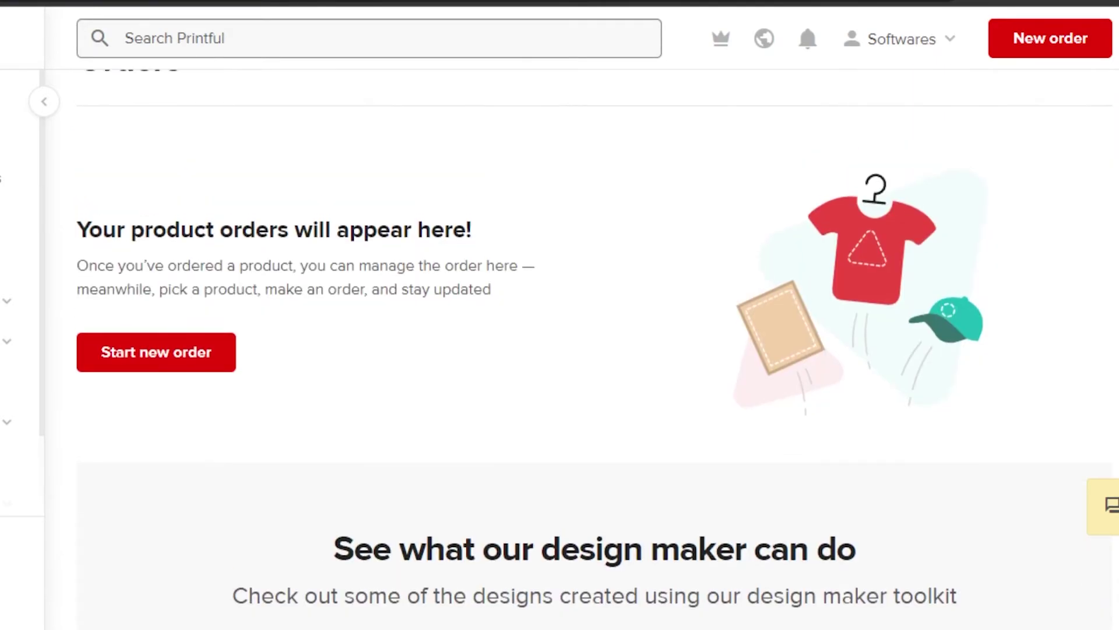
pyautogui.scroll(2, 436, 223)
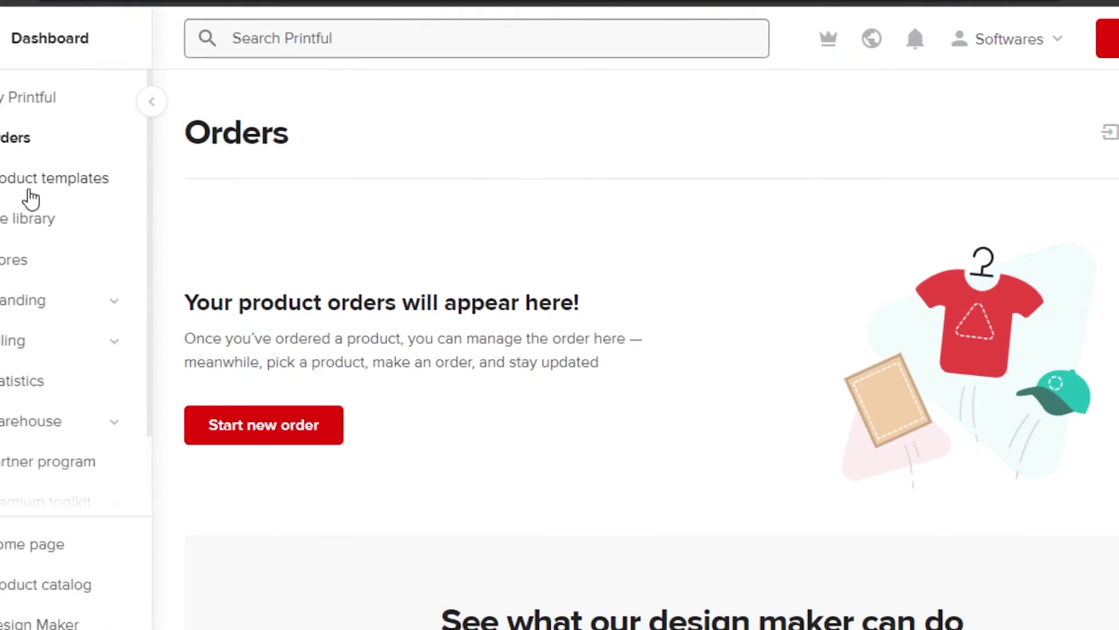
pyautogui.click(77, 191)
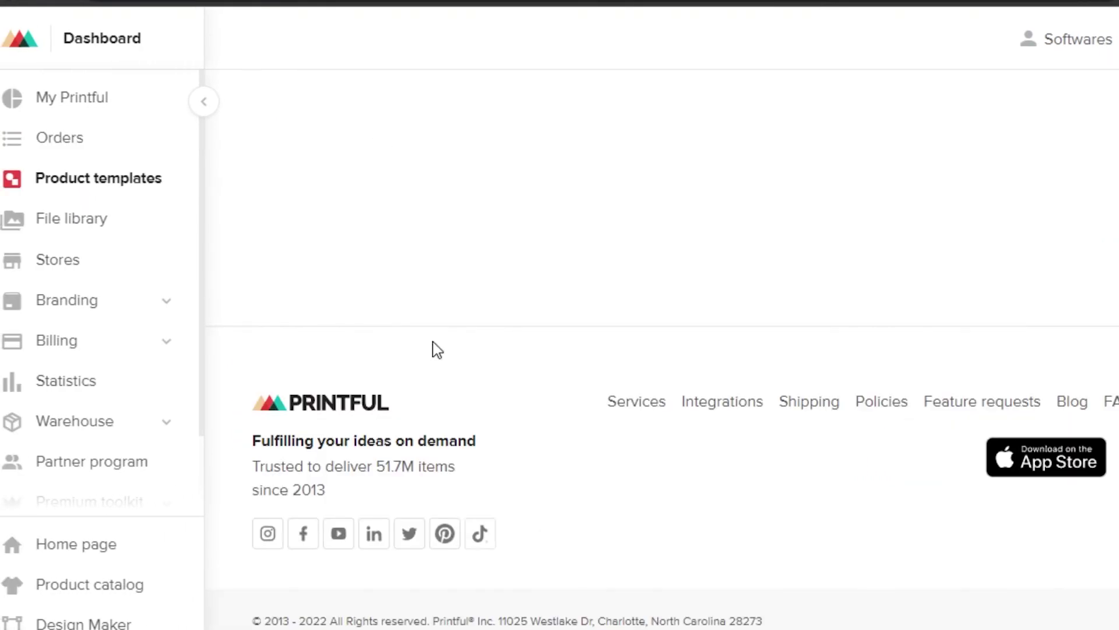
# Return to the My Printful dashboard and examine the next steps, bestselling products, branding options, challenges and Printful Academy.
pyautogui.click(92, 100)
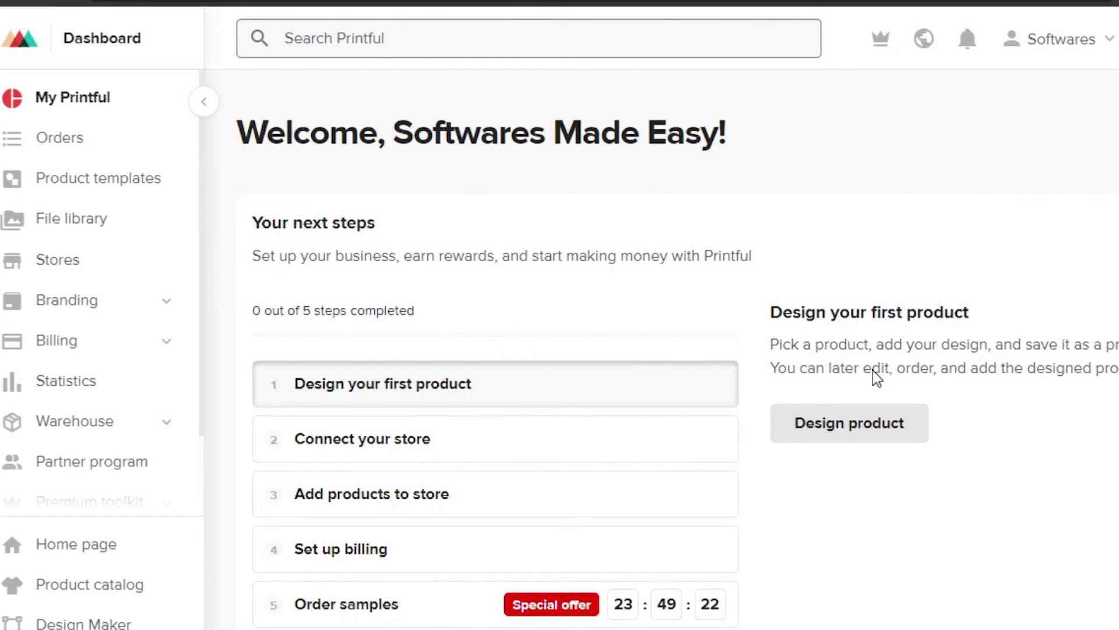
pyautogui.scroll(-10, 662, 350)
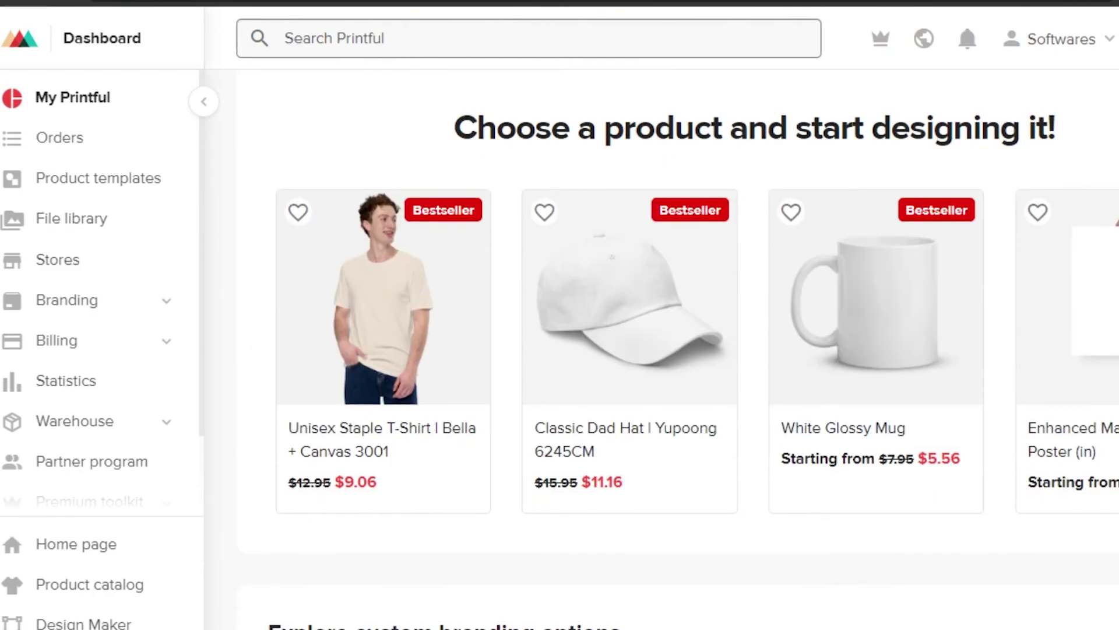
pyautogui.scroll(7, 794, 313)
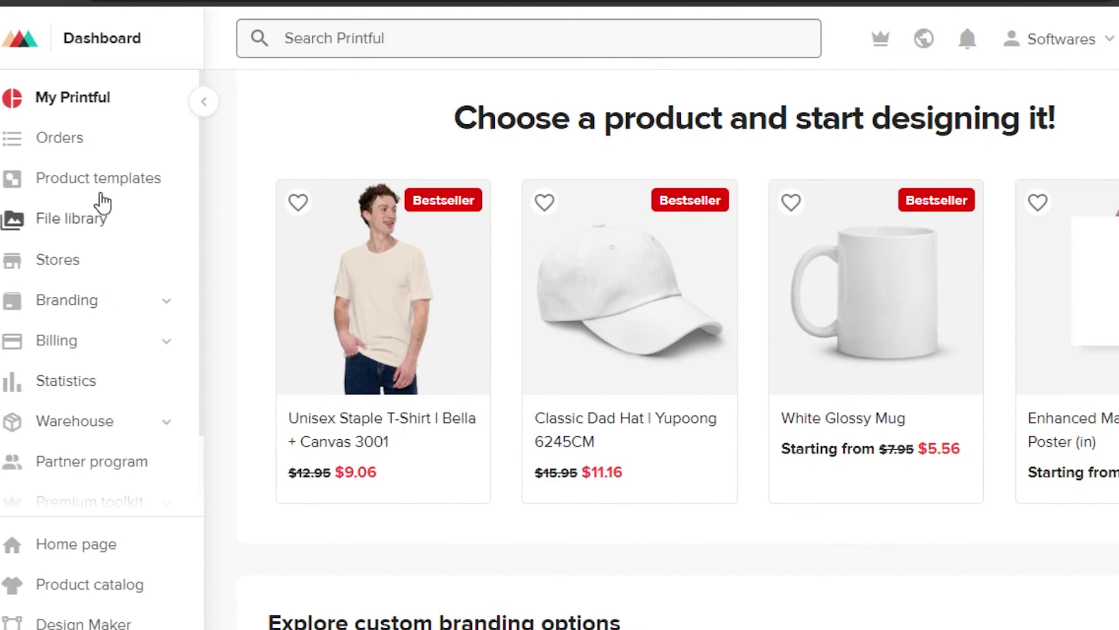
pyautogui.scroll(5, 641, 350)
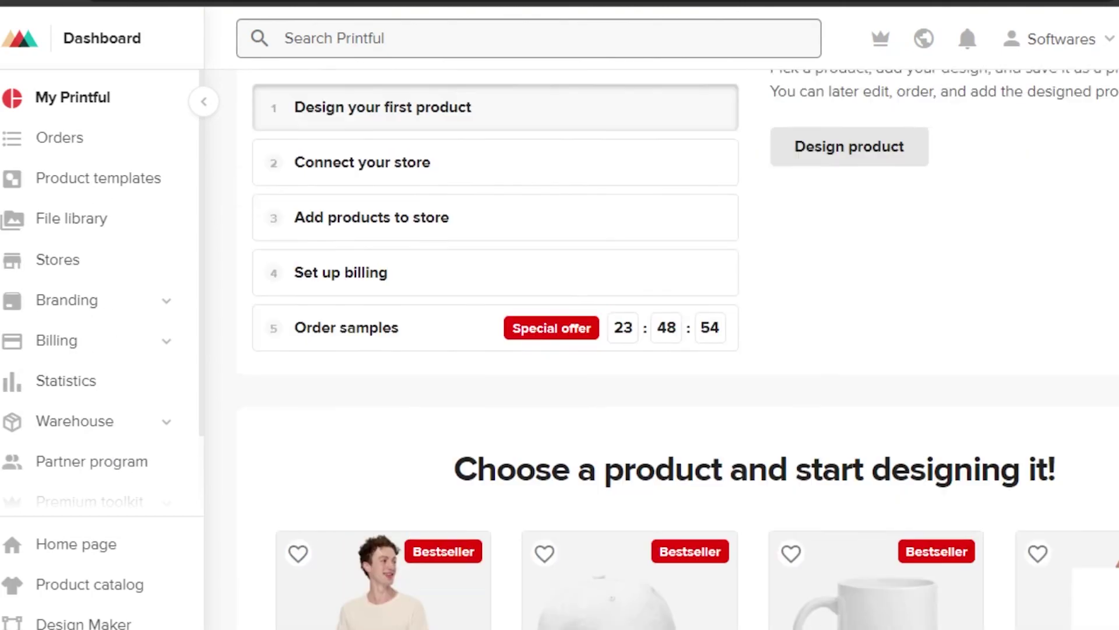
pyautogui.scroll(-15, 641, 350)
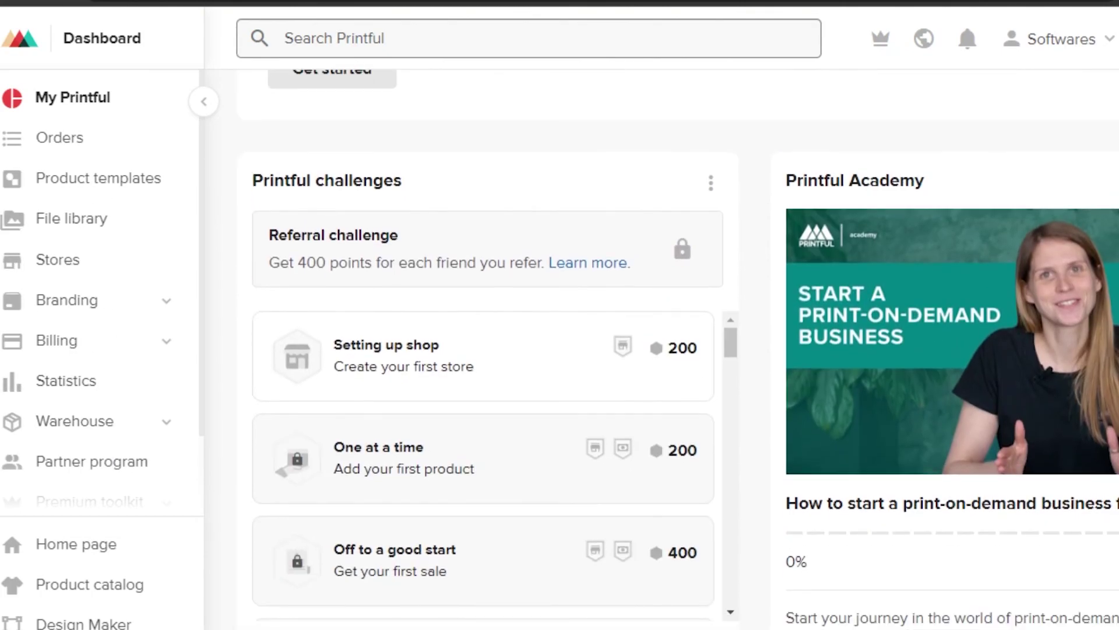
pyautogui.scroll(-5, 641, 350)
pyautogui.scroll(20, 641, 350)
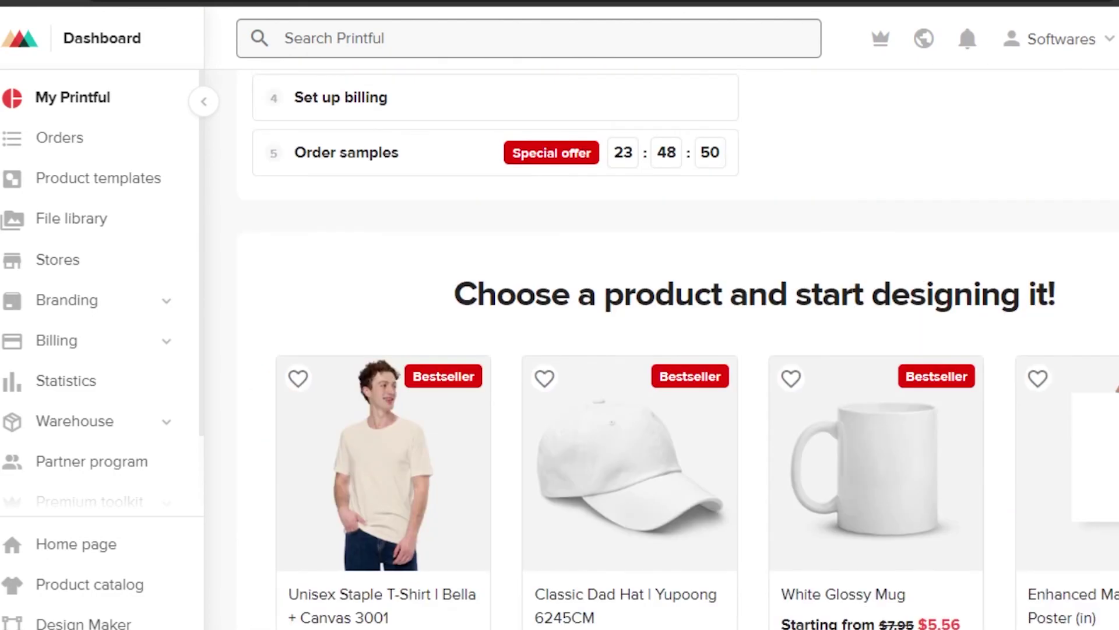
pyautogui.scroll(-10, 641, 349)
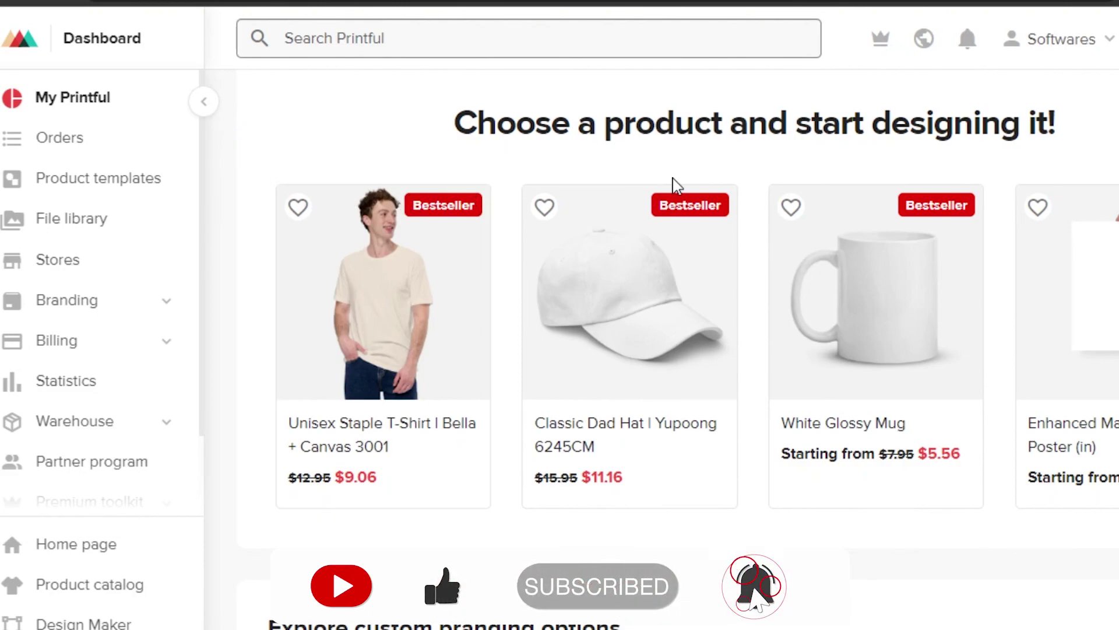
pyautogui.scroll(3, 739, 185)
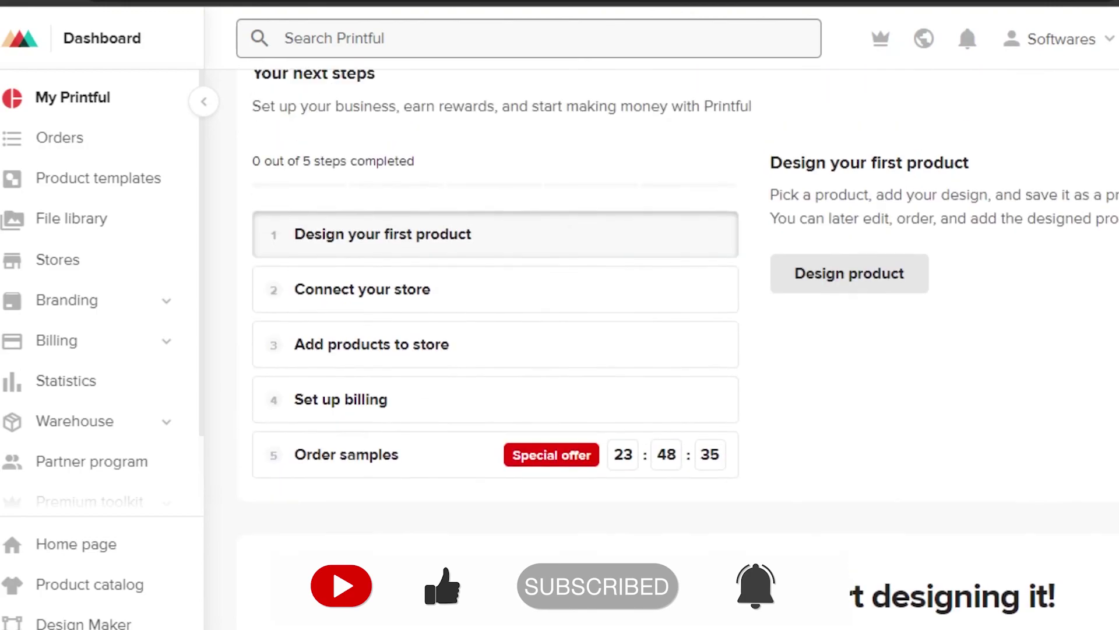
pyautogui.scroll(-10, 677, 350)
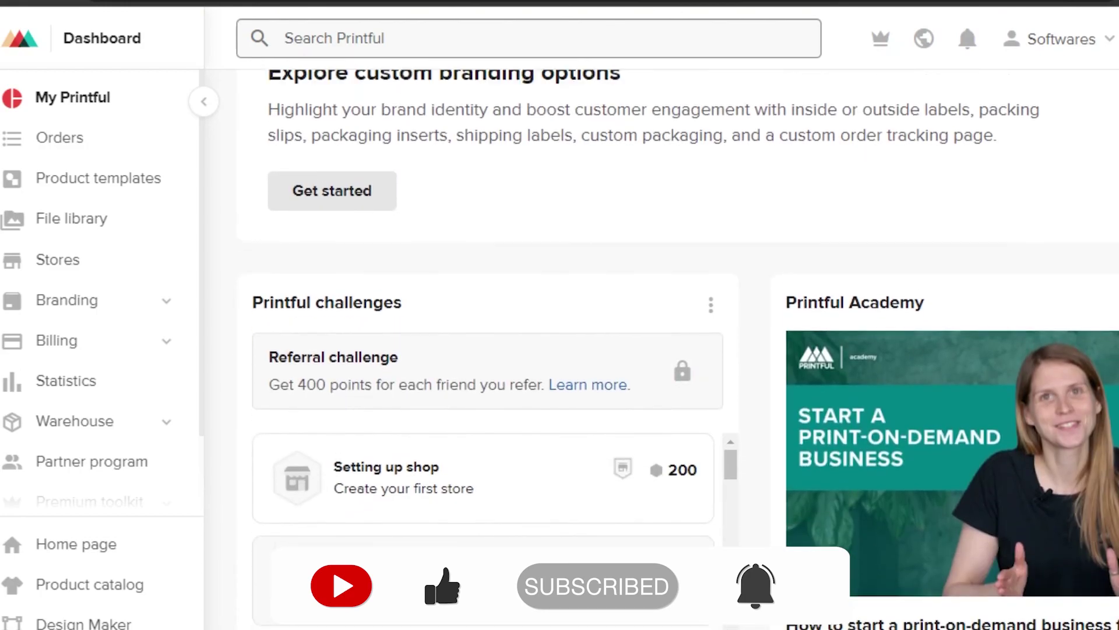